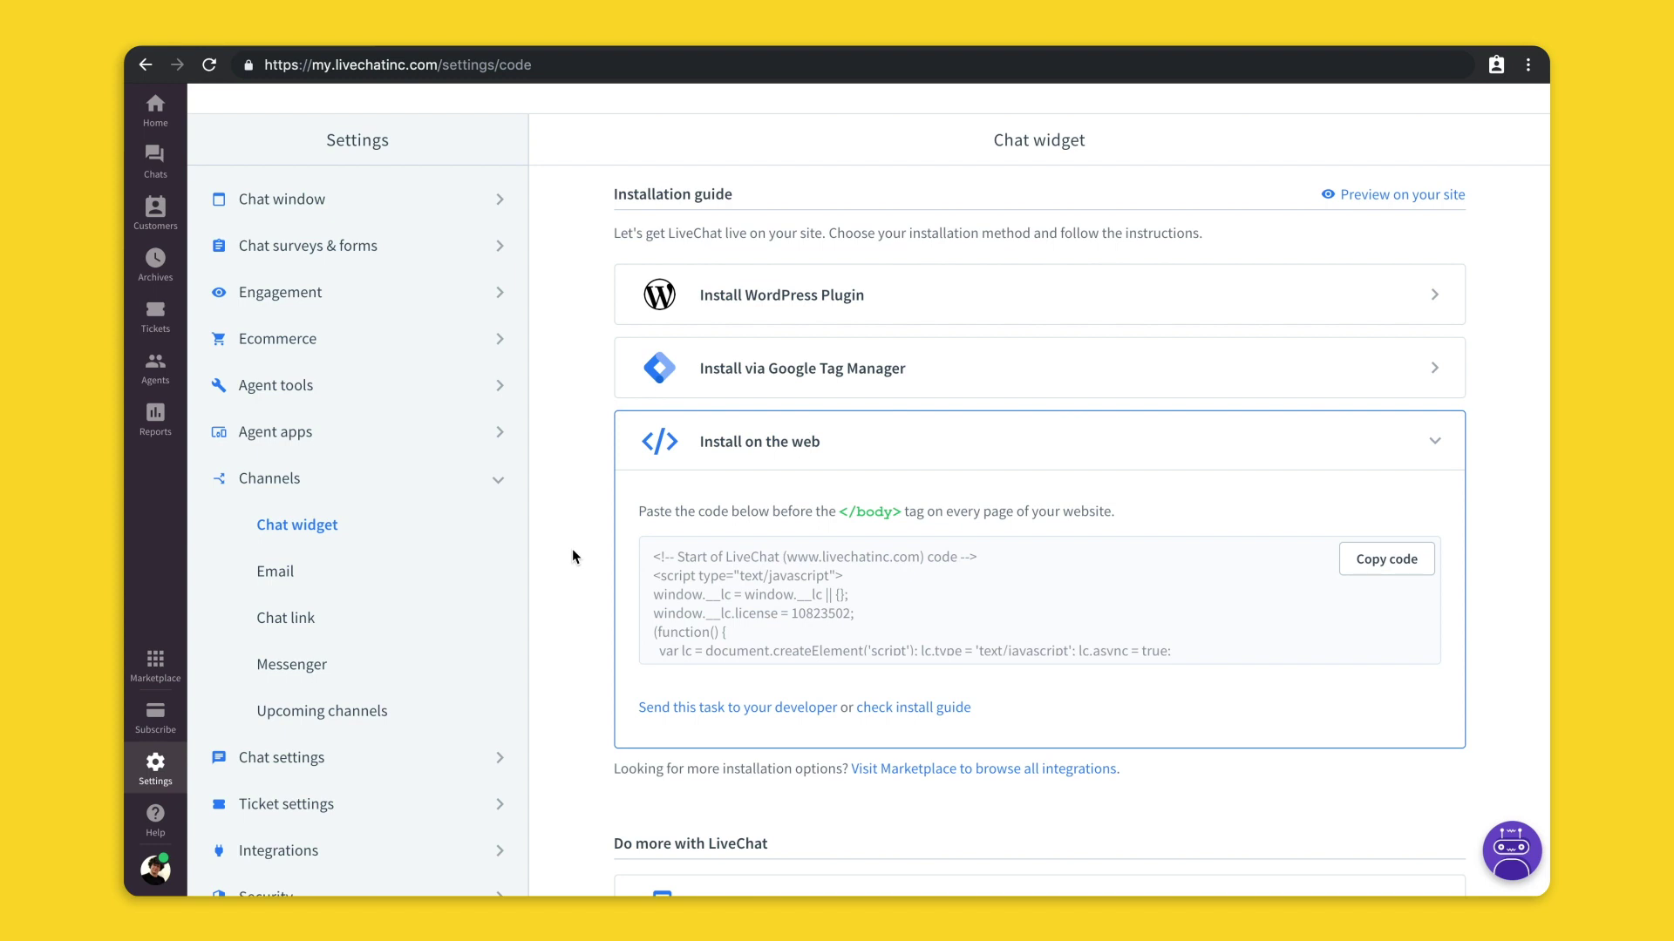
# - Copy the website tracking code snippet from the Install on the web code box
pyautogui.moveTo(940, 629)
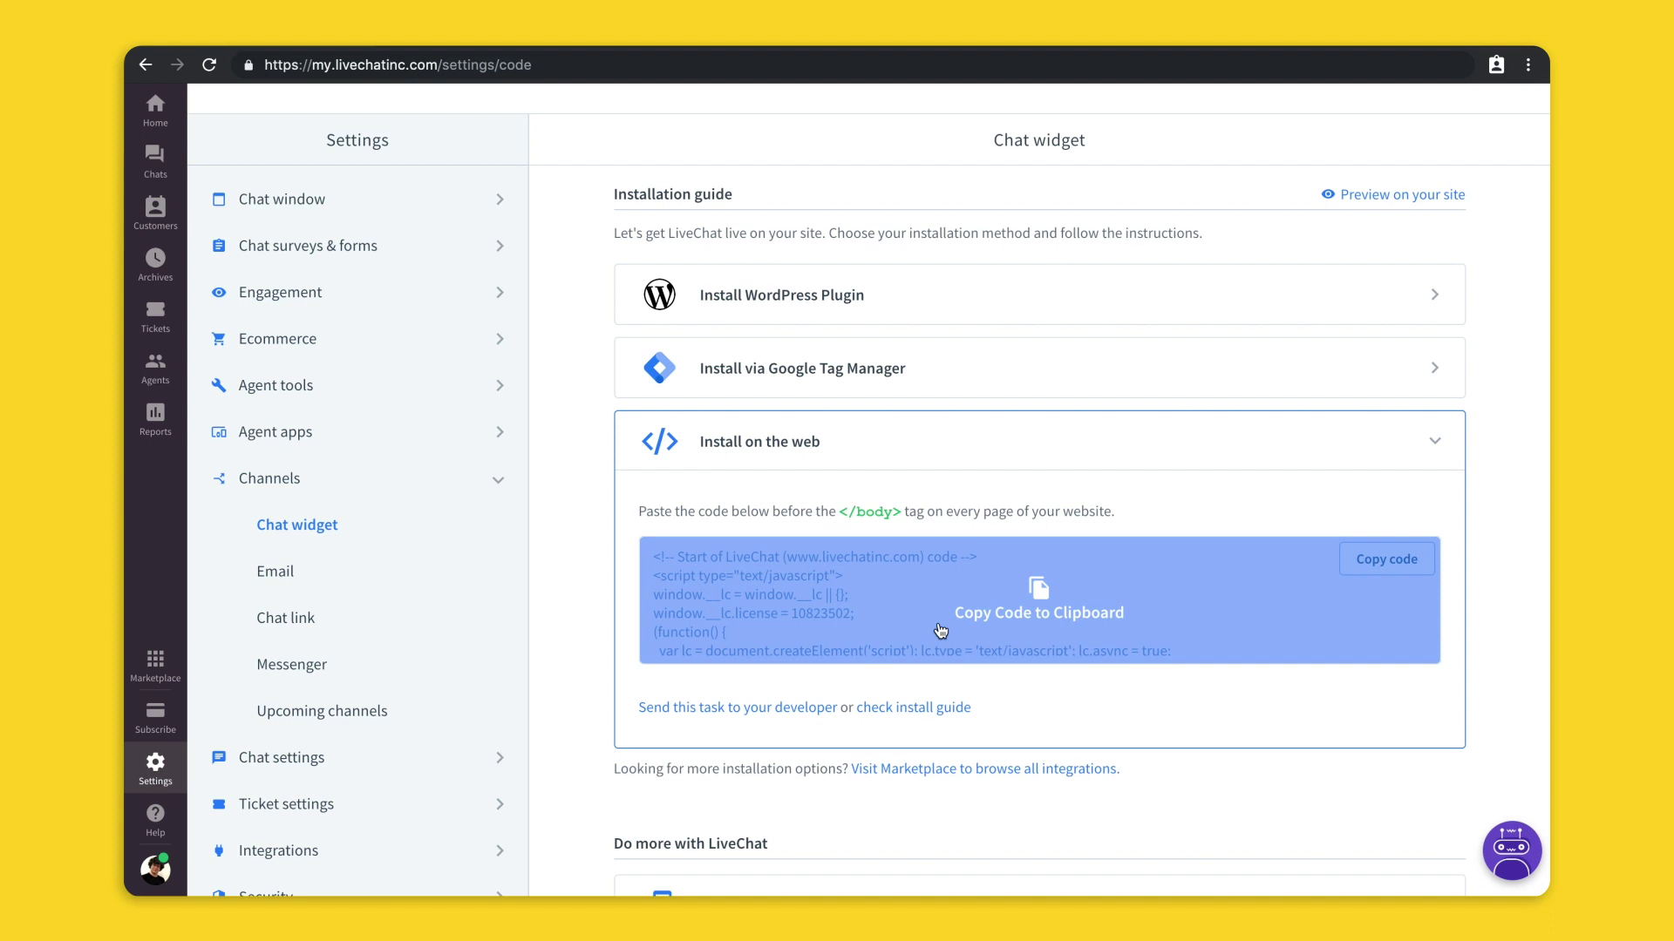
pyautogui.click(940, 629)
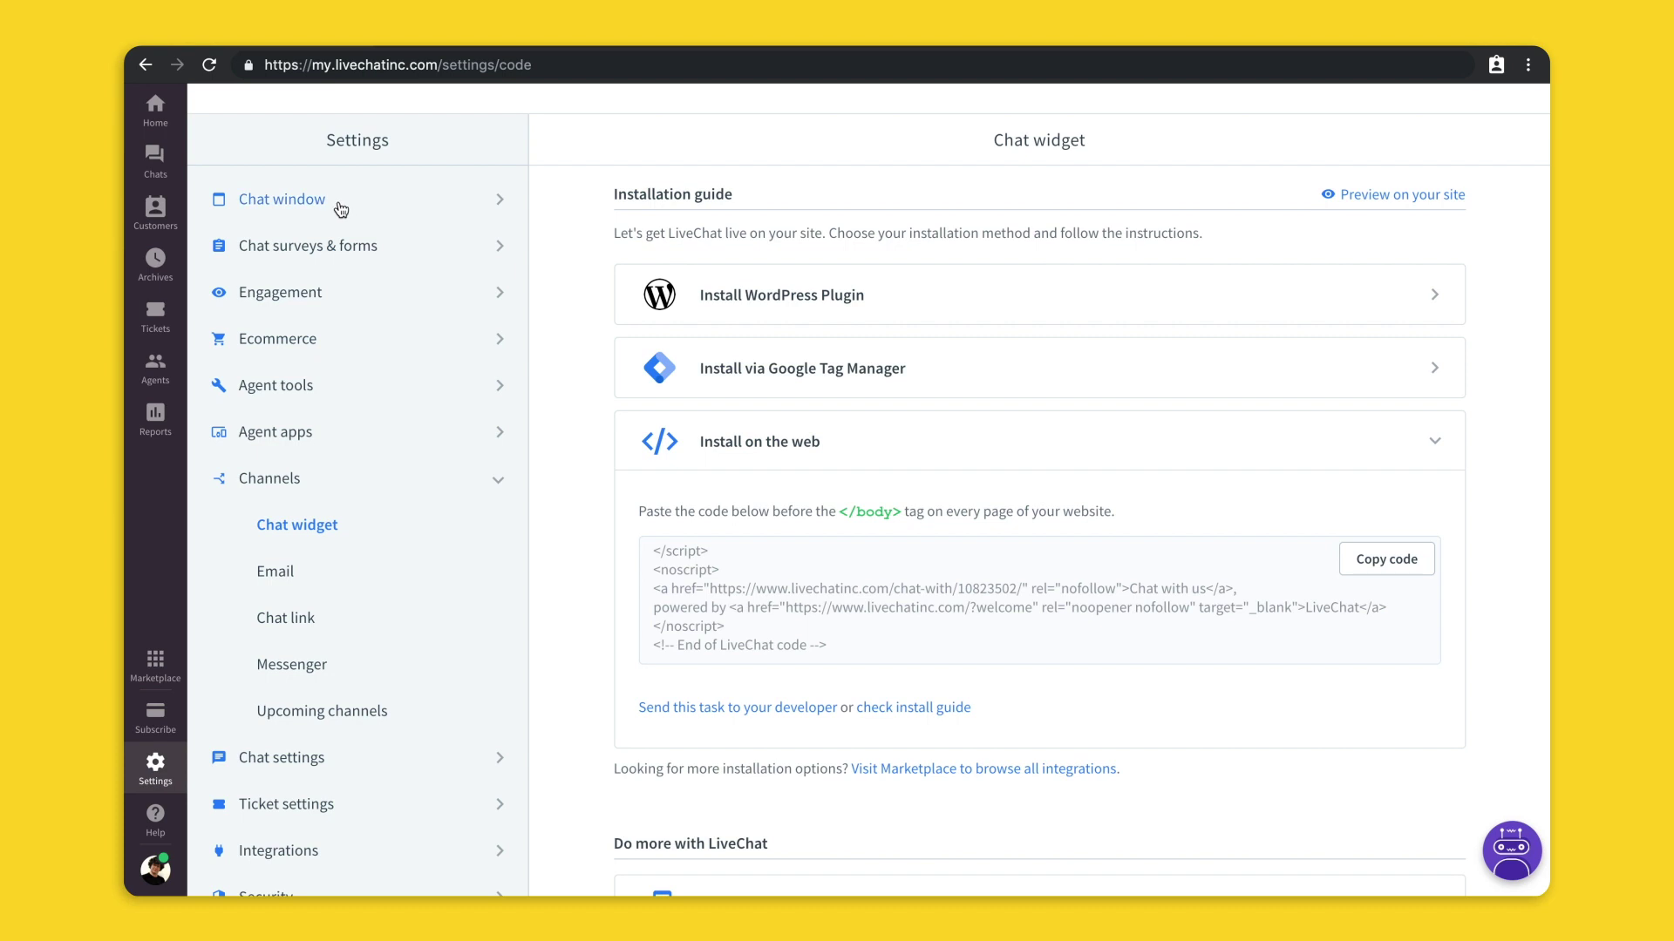
# - Preview Modern and Bubble, then save the Smooth theme, Bar style and additional tweaks
pyautogui.click(340, 209)
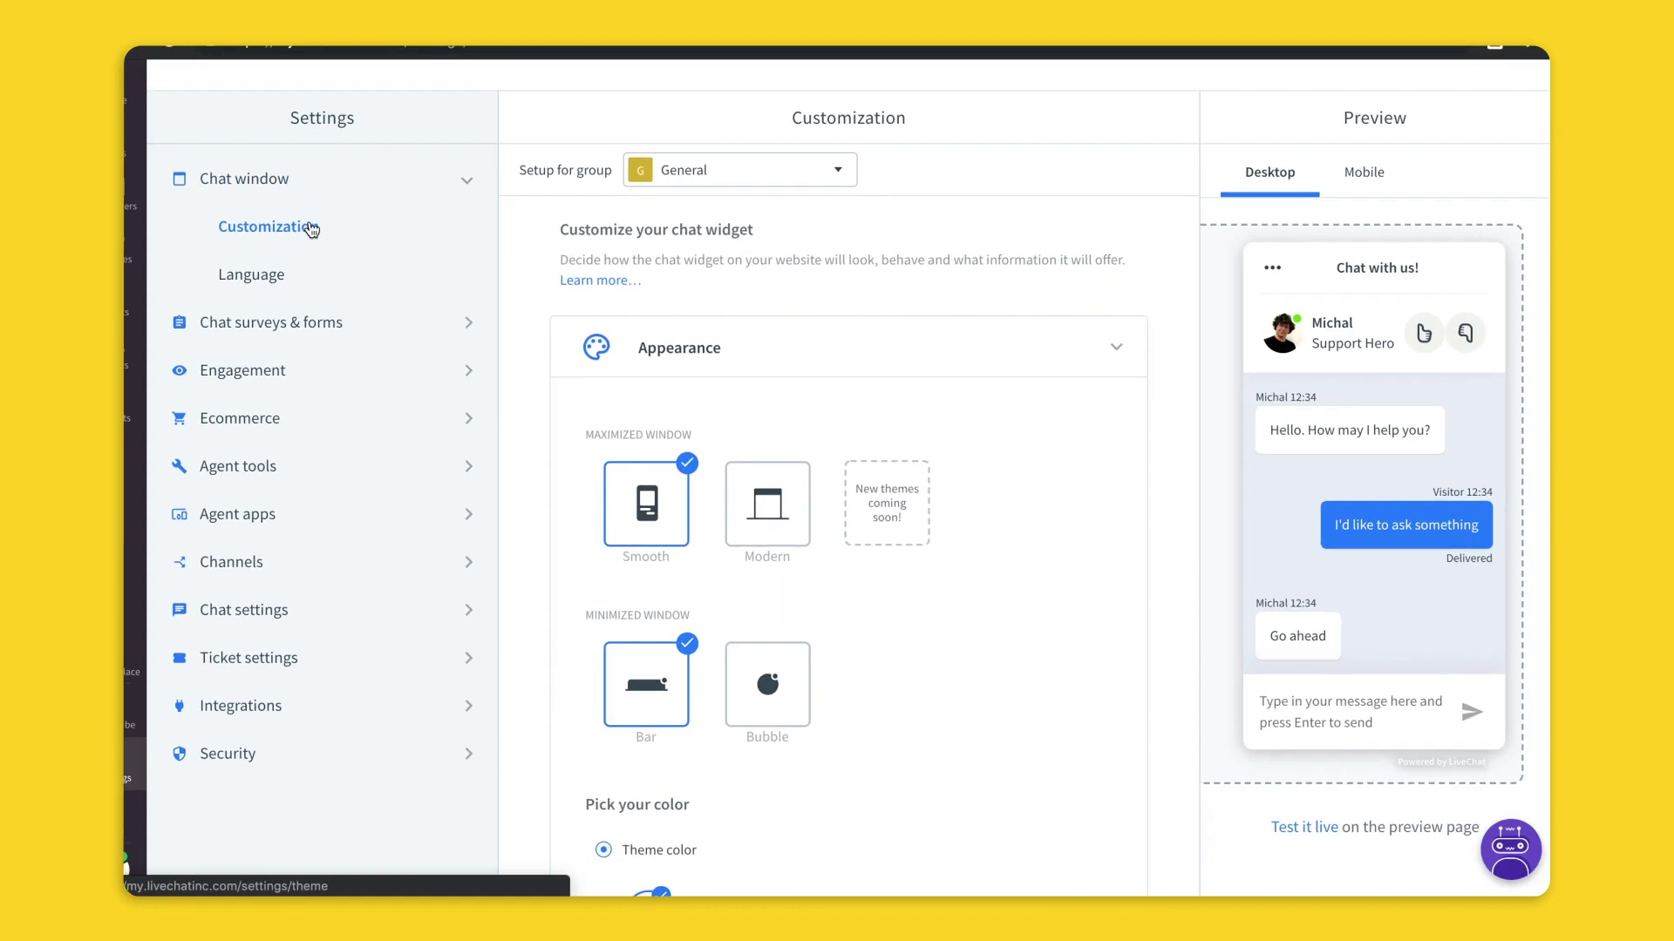
pyautogui.click(787, 505)
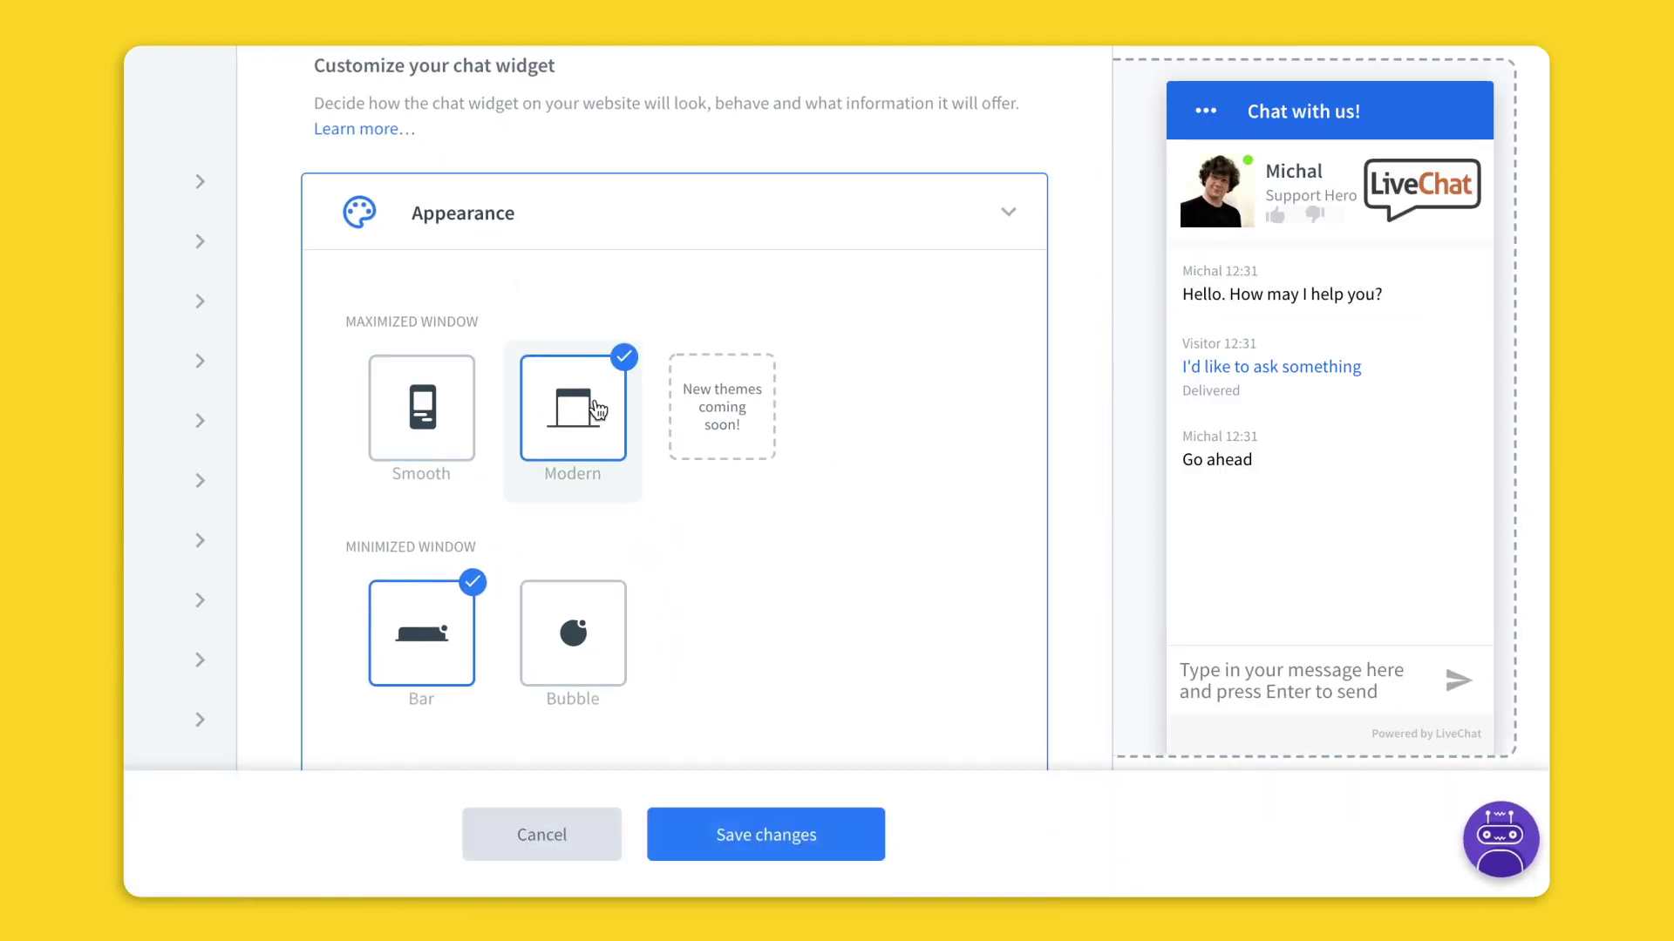
pyautogui.click(459, 412)
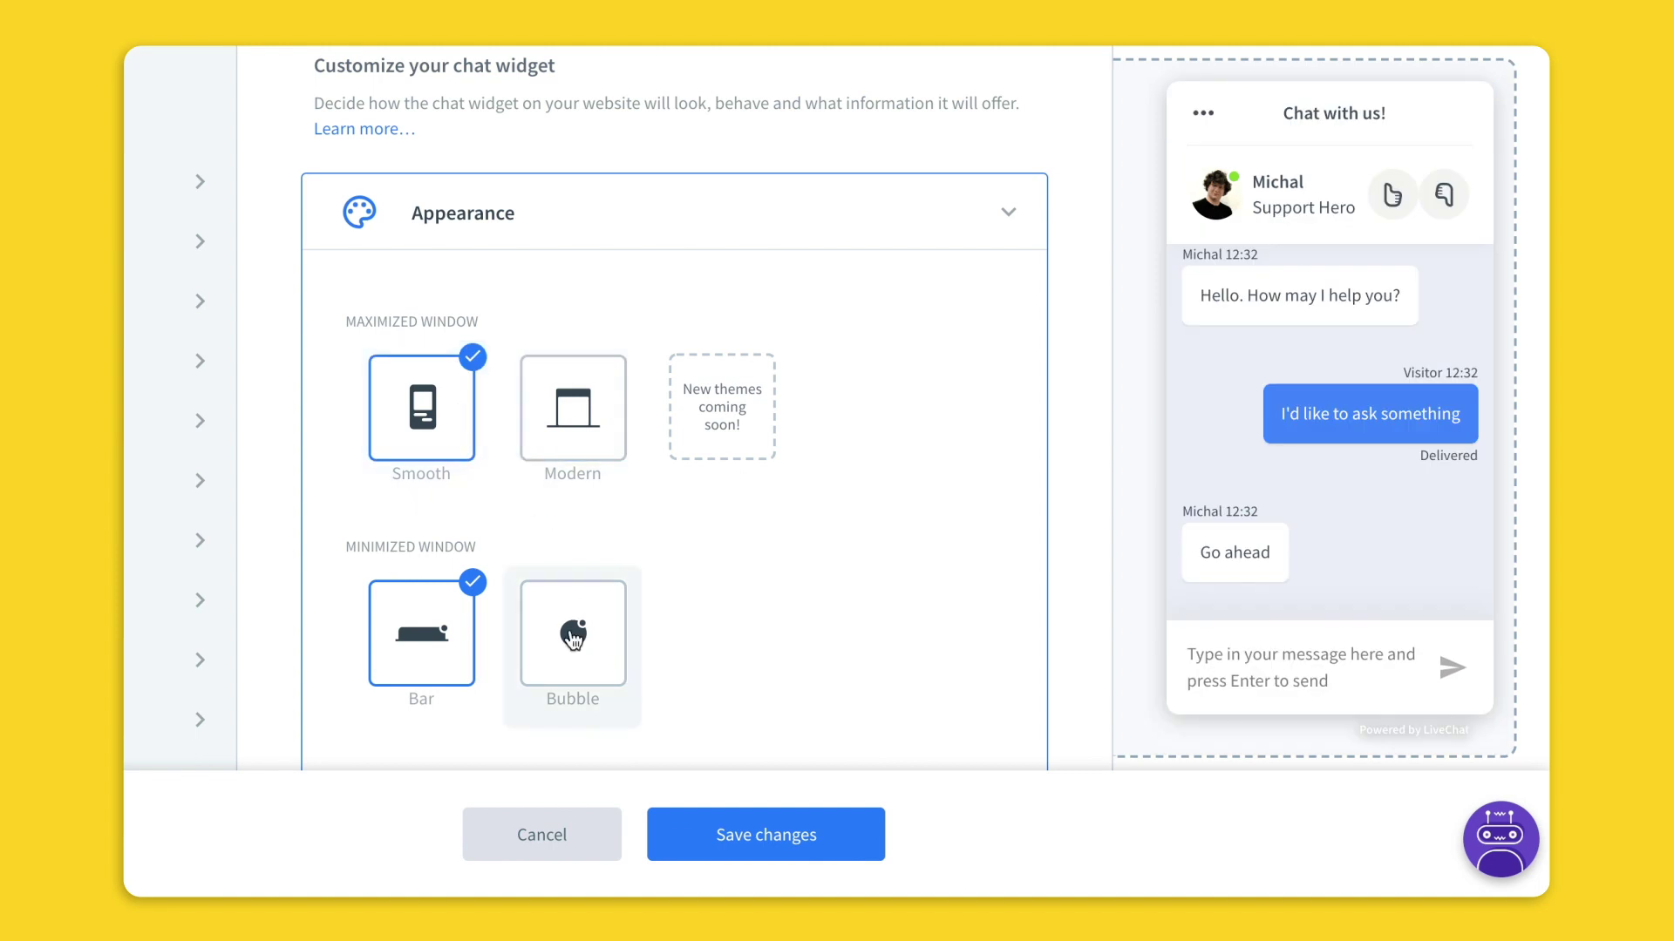
pyautogui.click(573, 639)
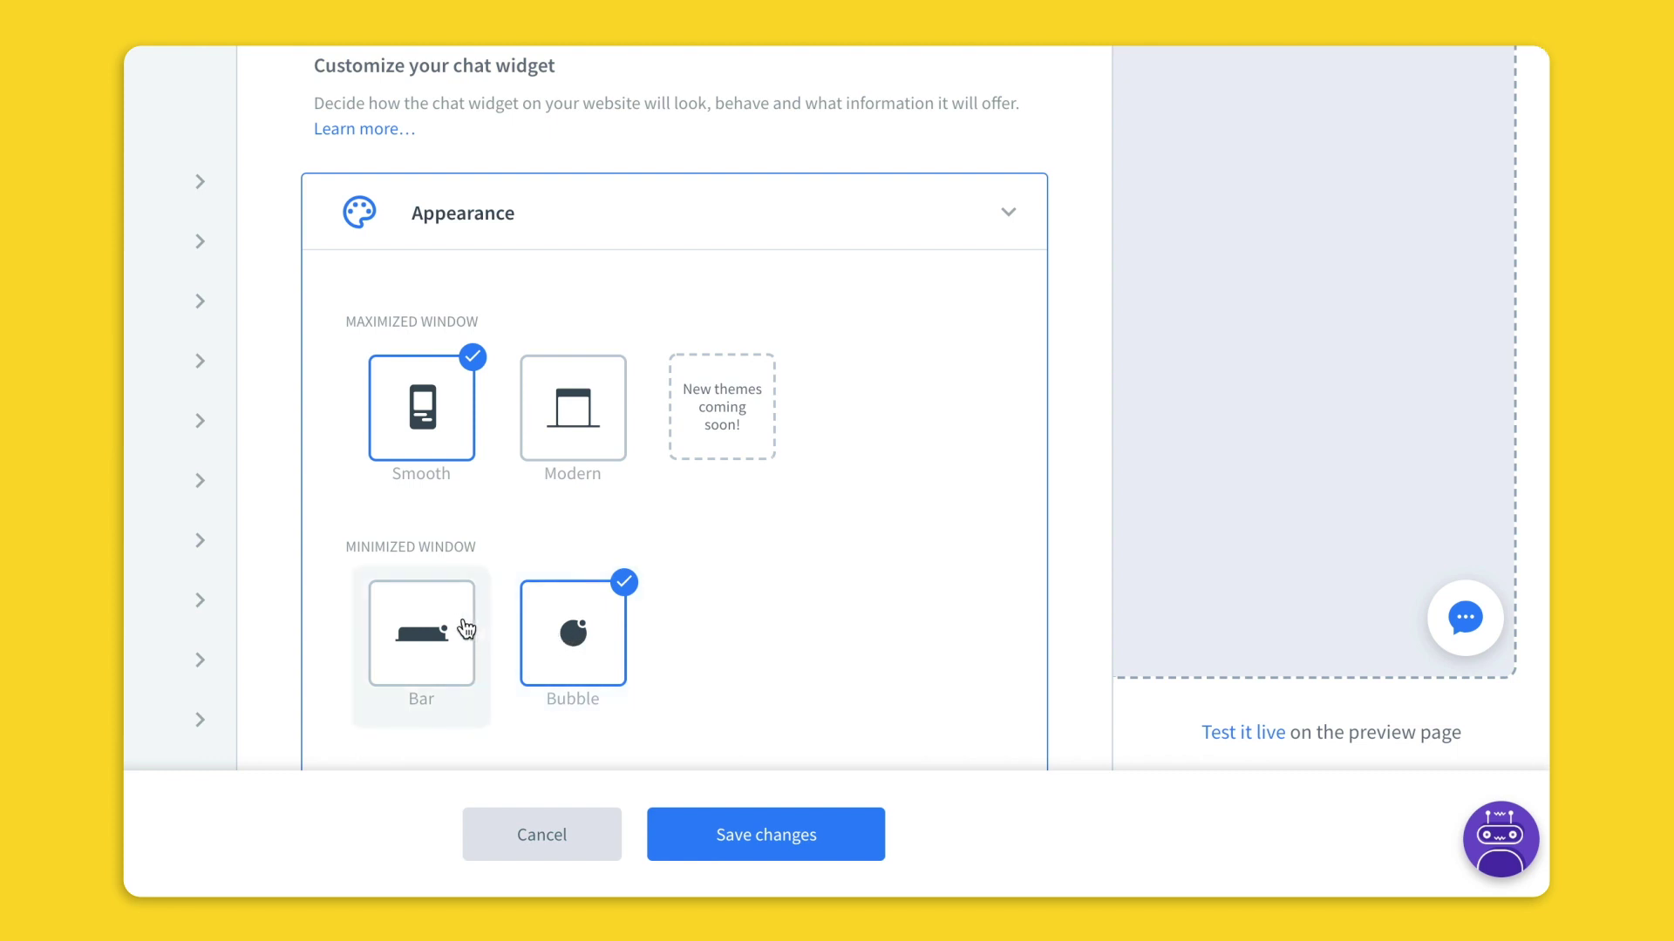
pyautogui.click(452, 628)
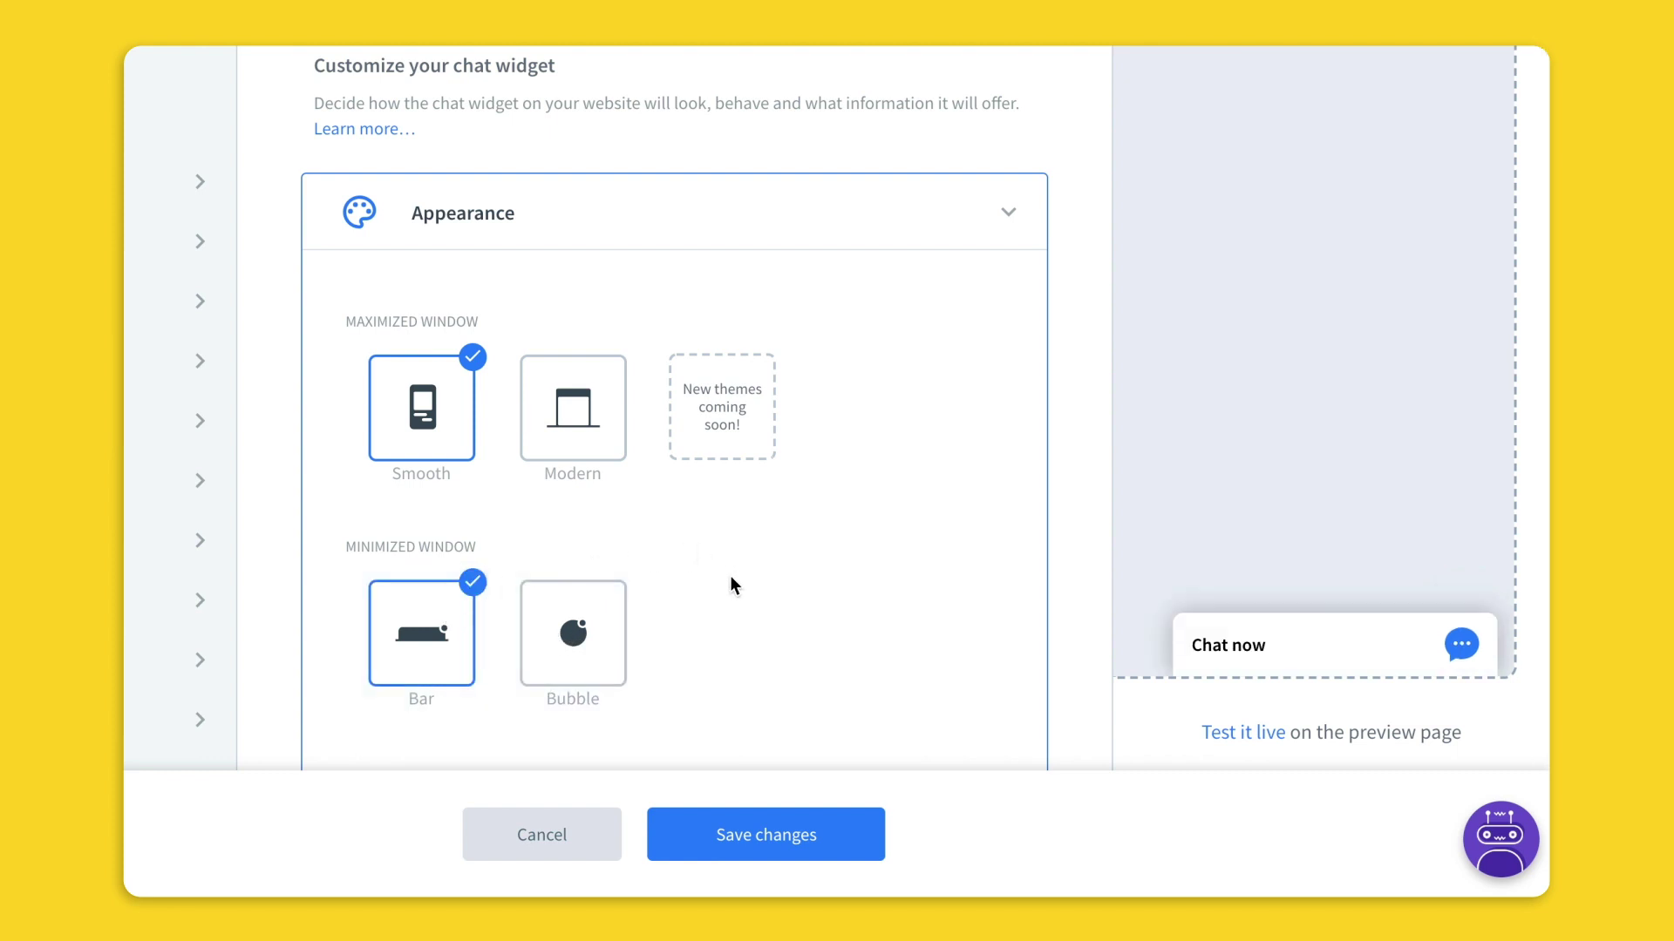
pyautogui.scroll(-6, 730, 584)
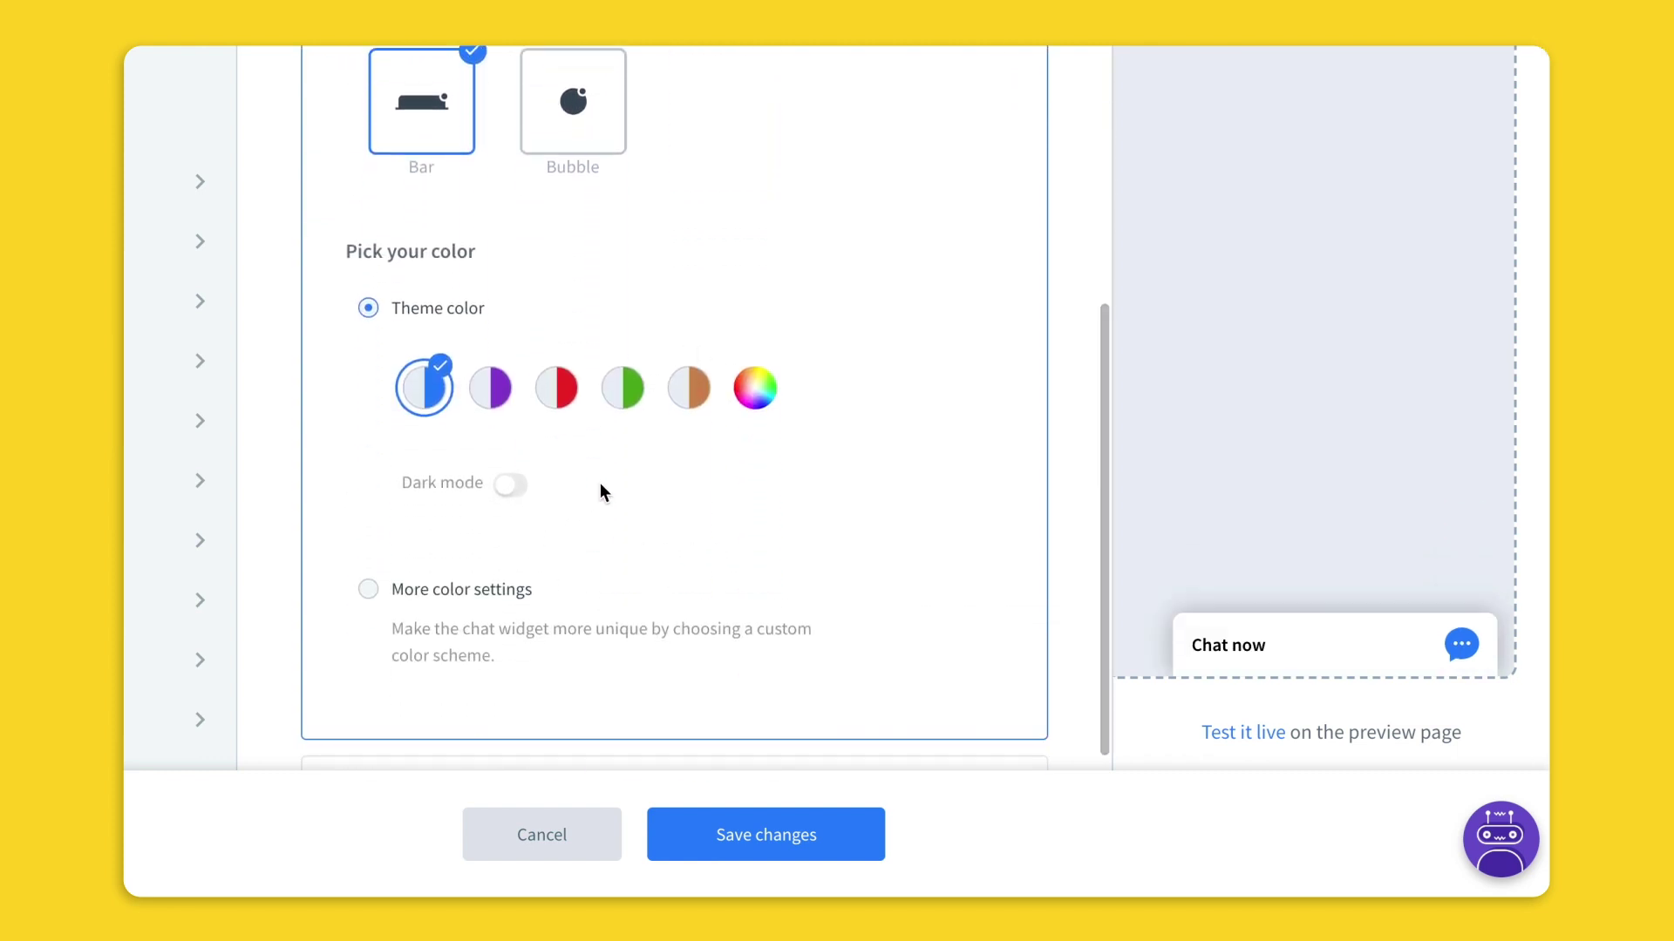
pyautogui.scroll(-3, 712, 434)
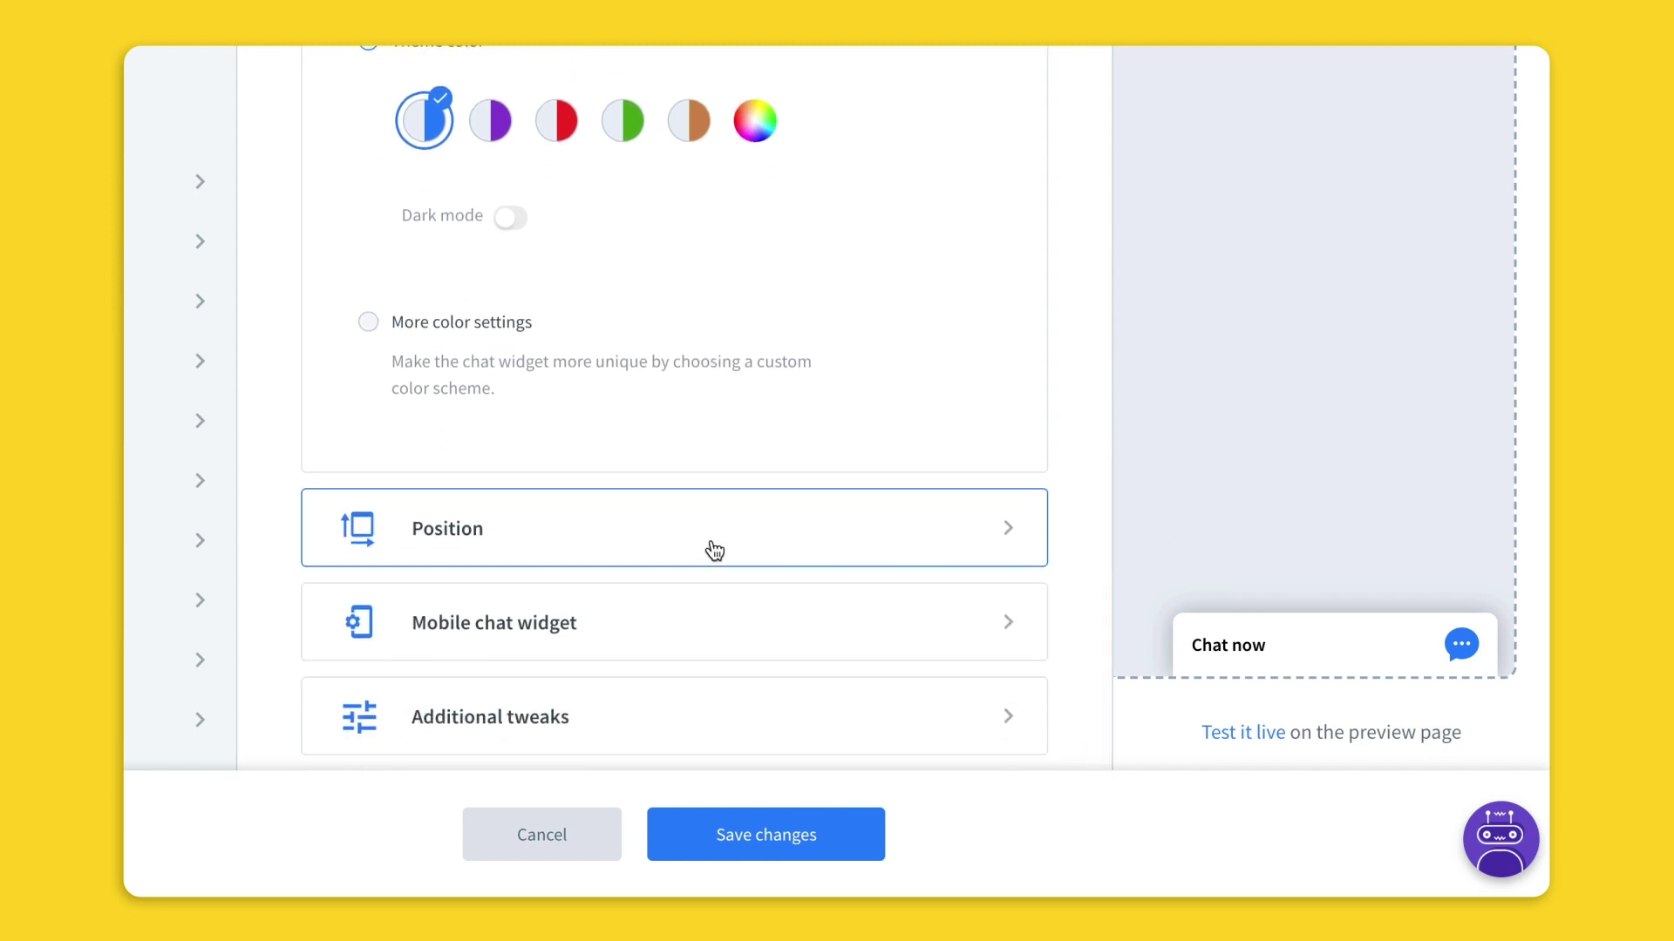
pyautogui.click(681, 697)
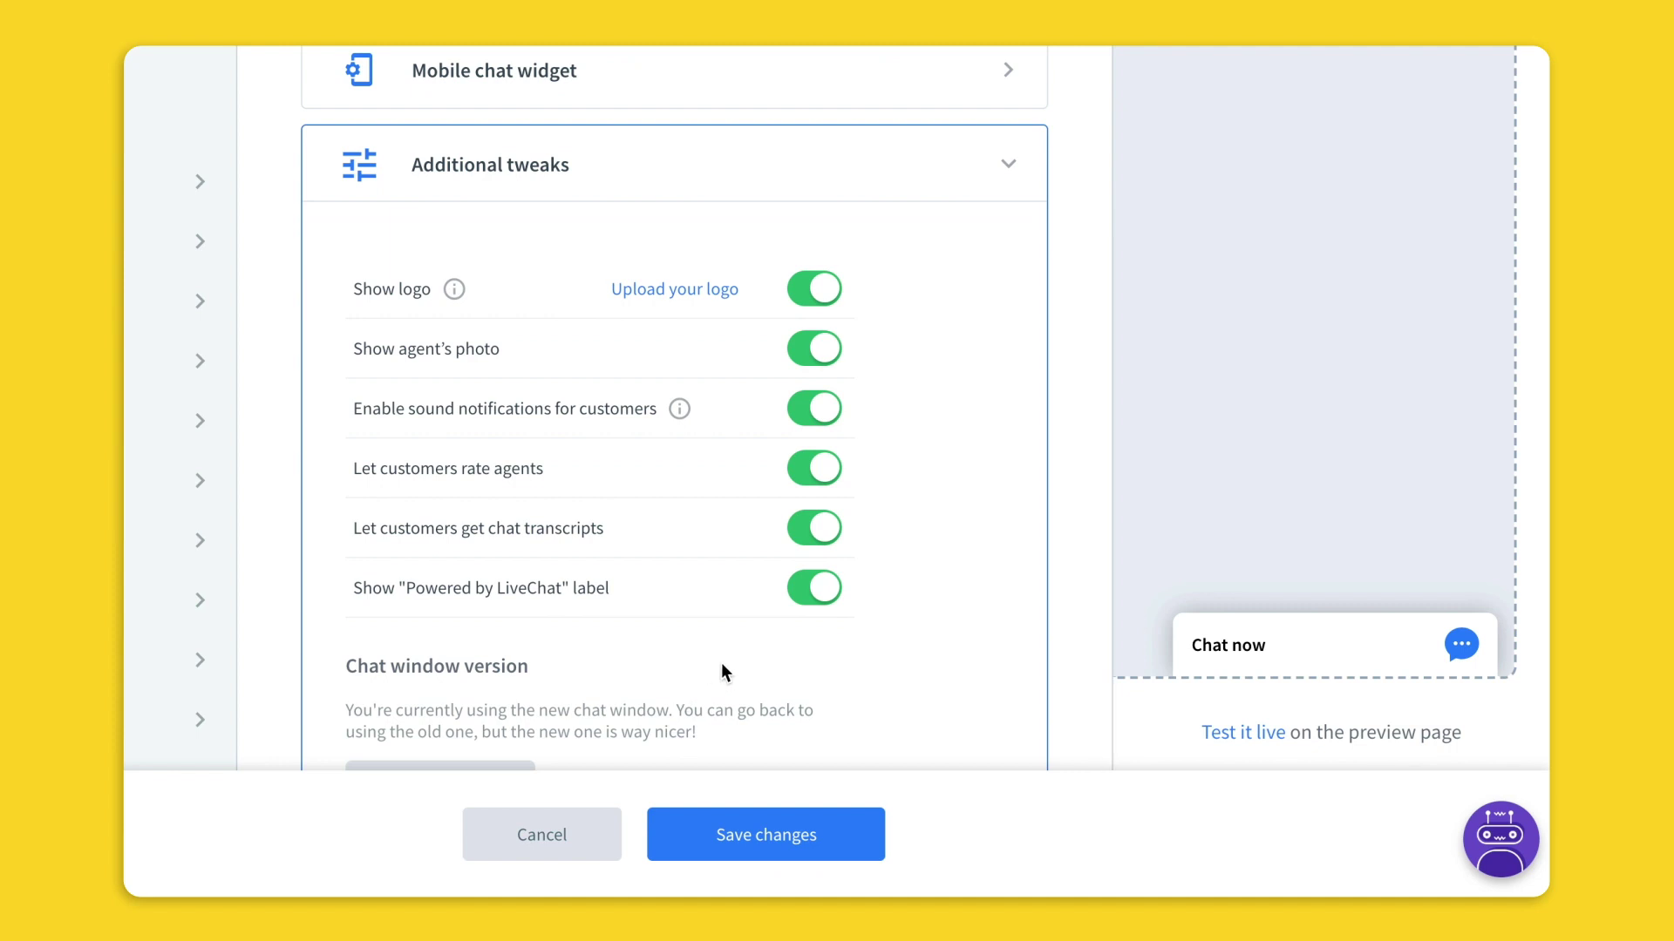
pyautogui.click(760, 839)
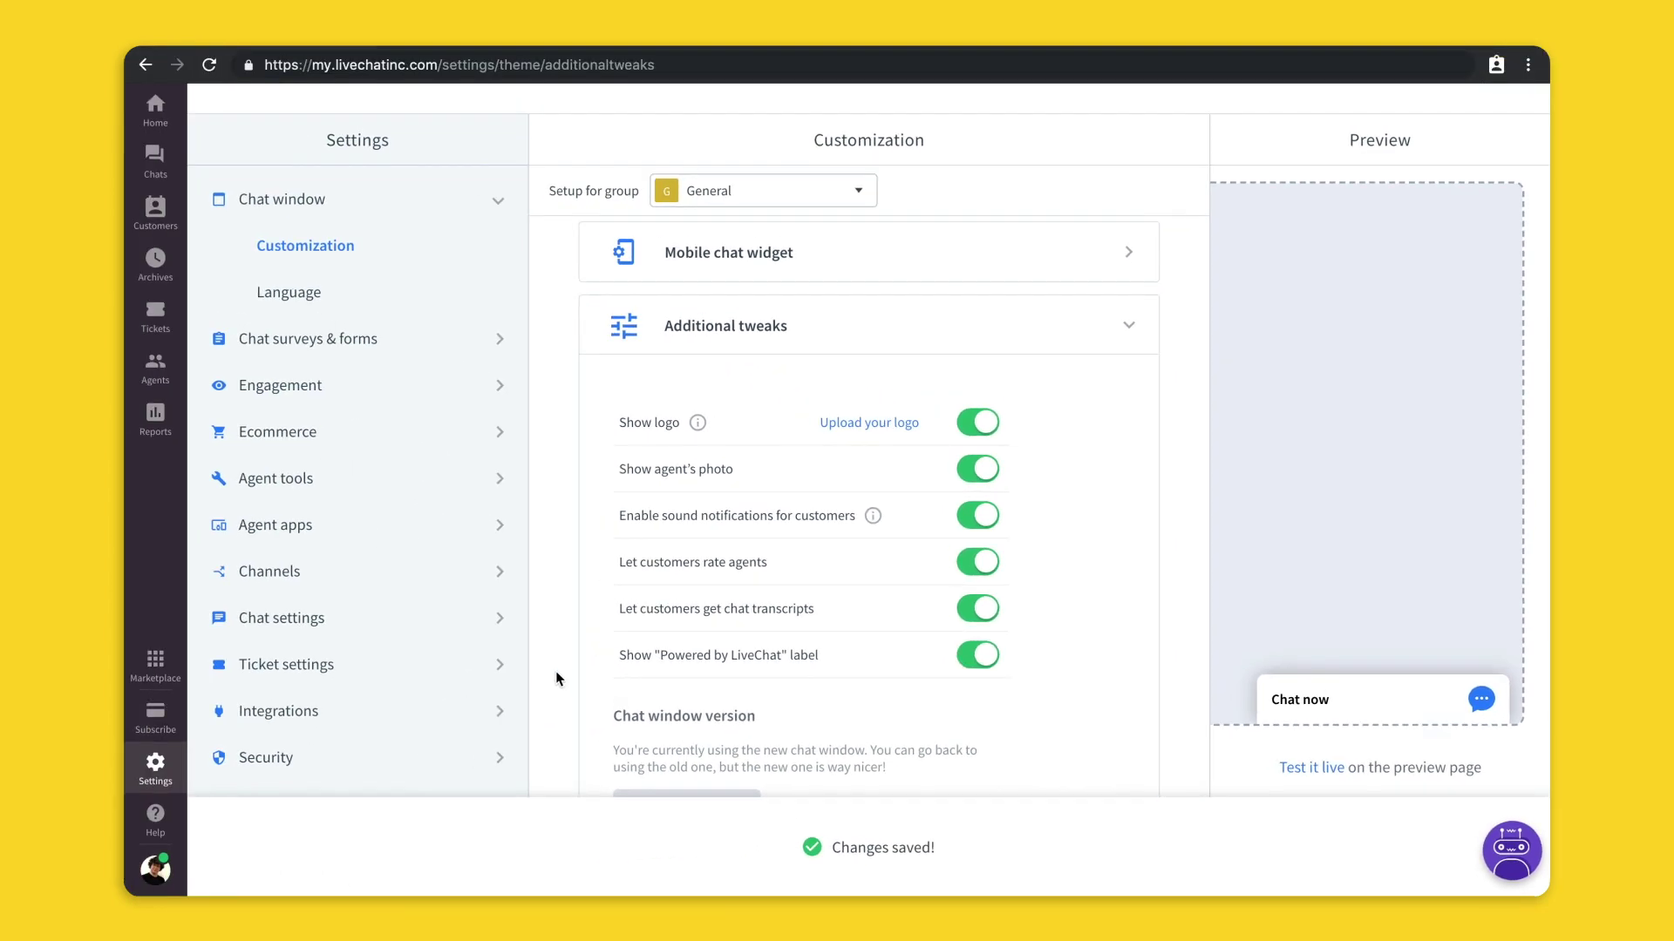
# - Browse the chat window language list, keep English selected, and review its default phrases
pyautogui.scroll(3, 558, 672)
pyautogui.click(277, 291)
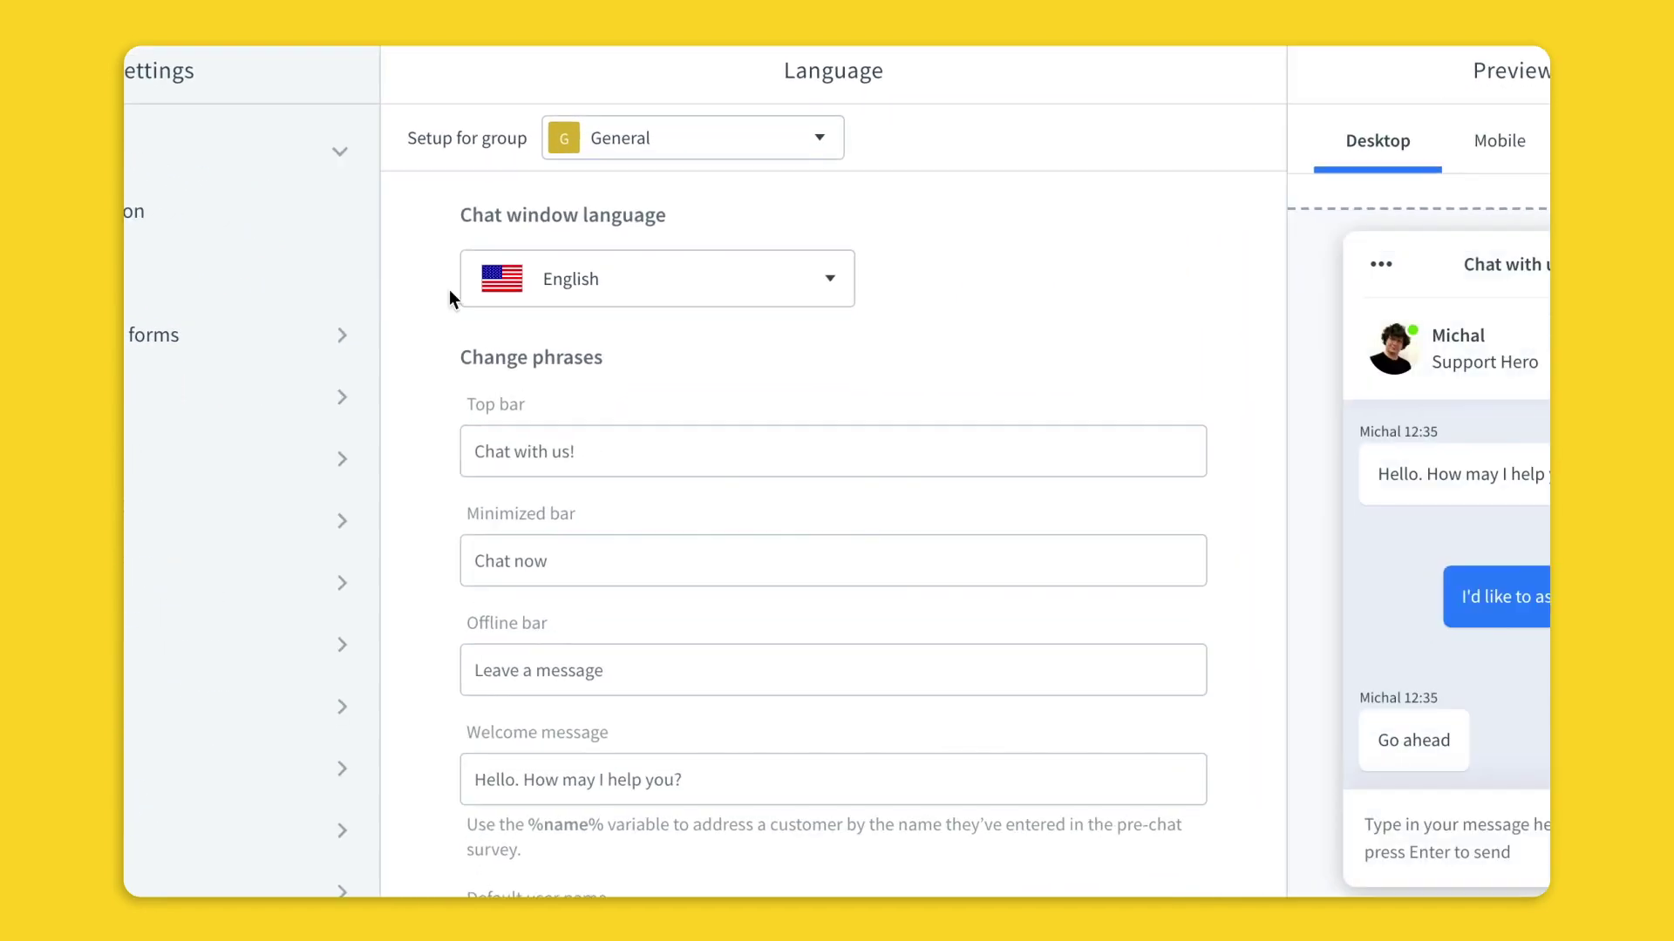
pyautogui.click(817, 301)
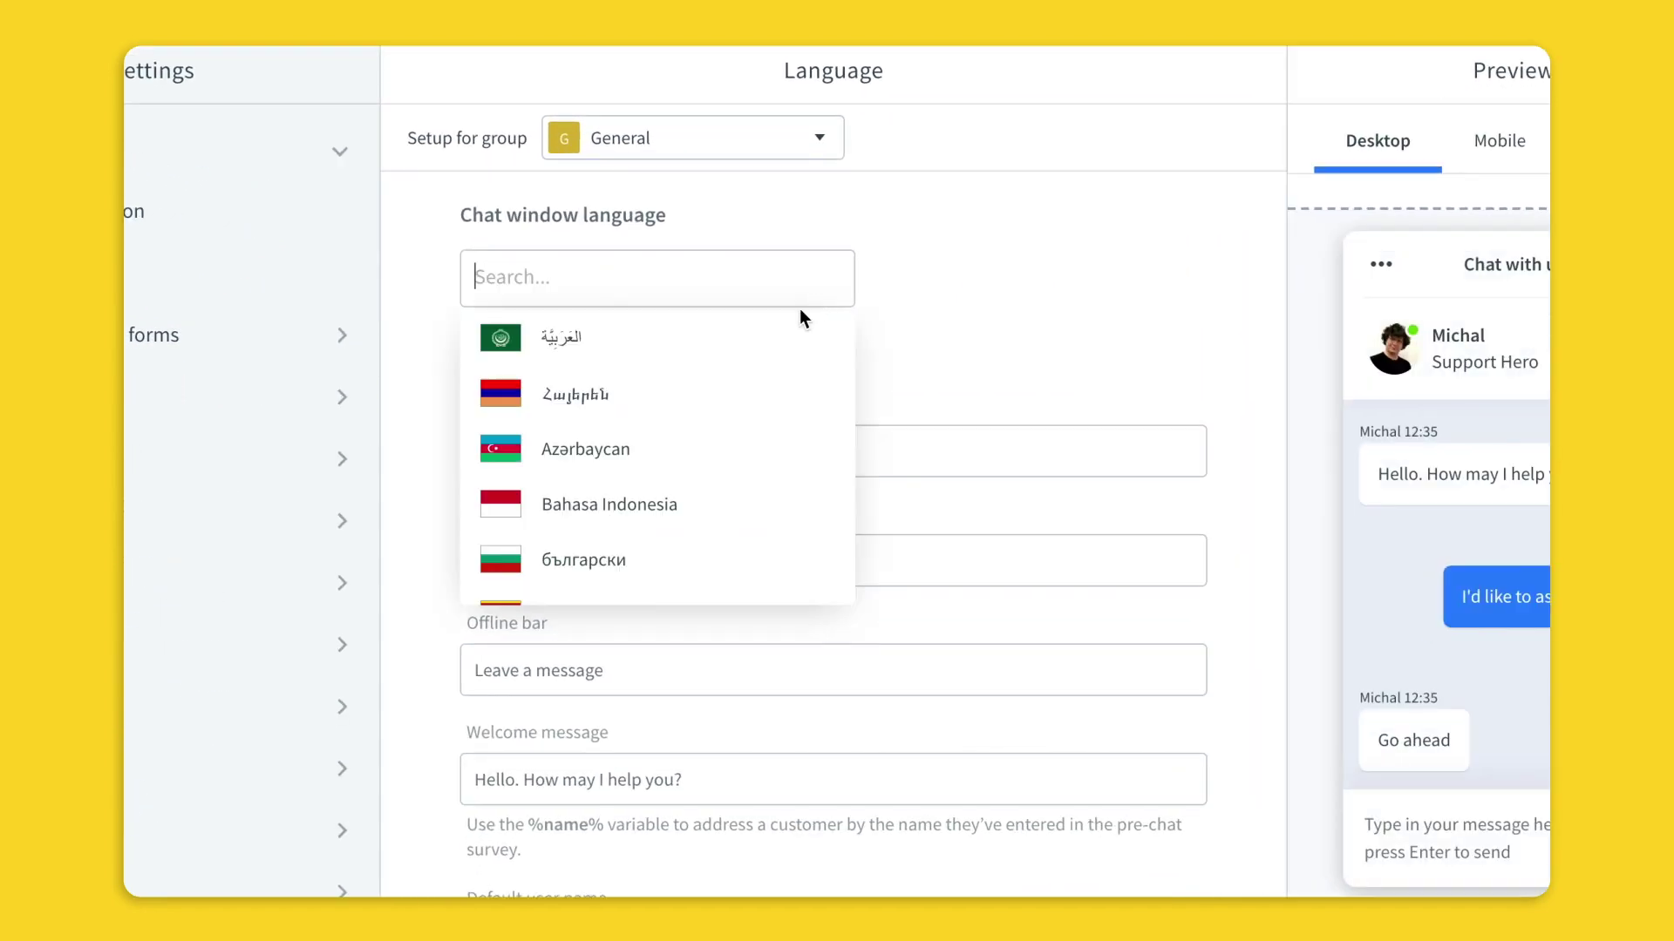
pyautogui.scroll(-5, 731, 440)
pyautogui.scroll(5, 731, 441)
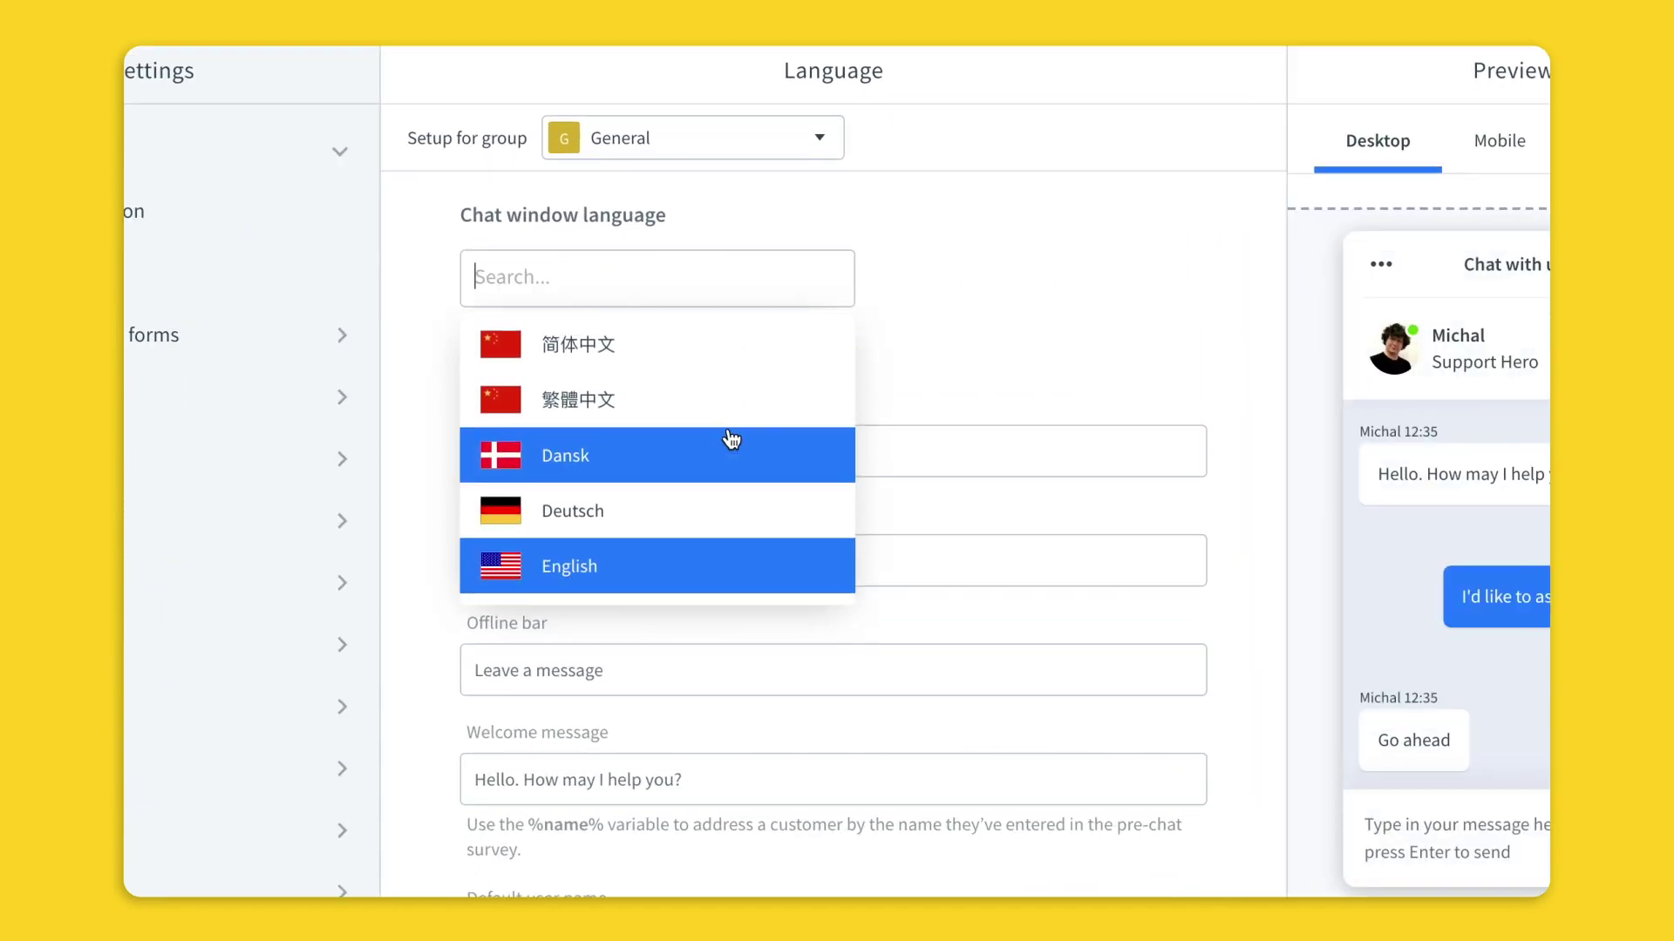
pyautogui.scroll(2, 731, 440)
pyautogui.click(907, 294)
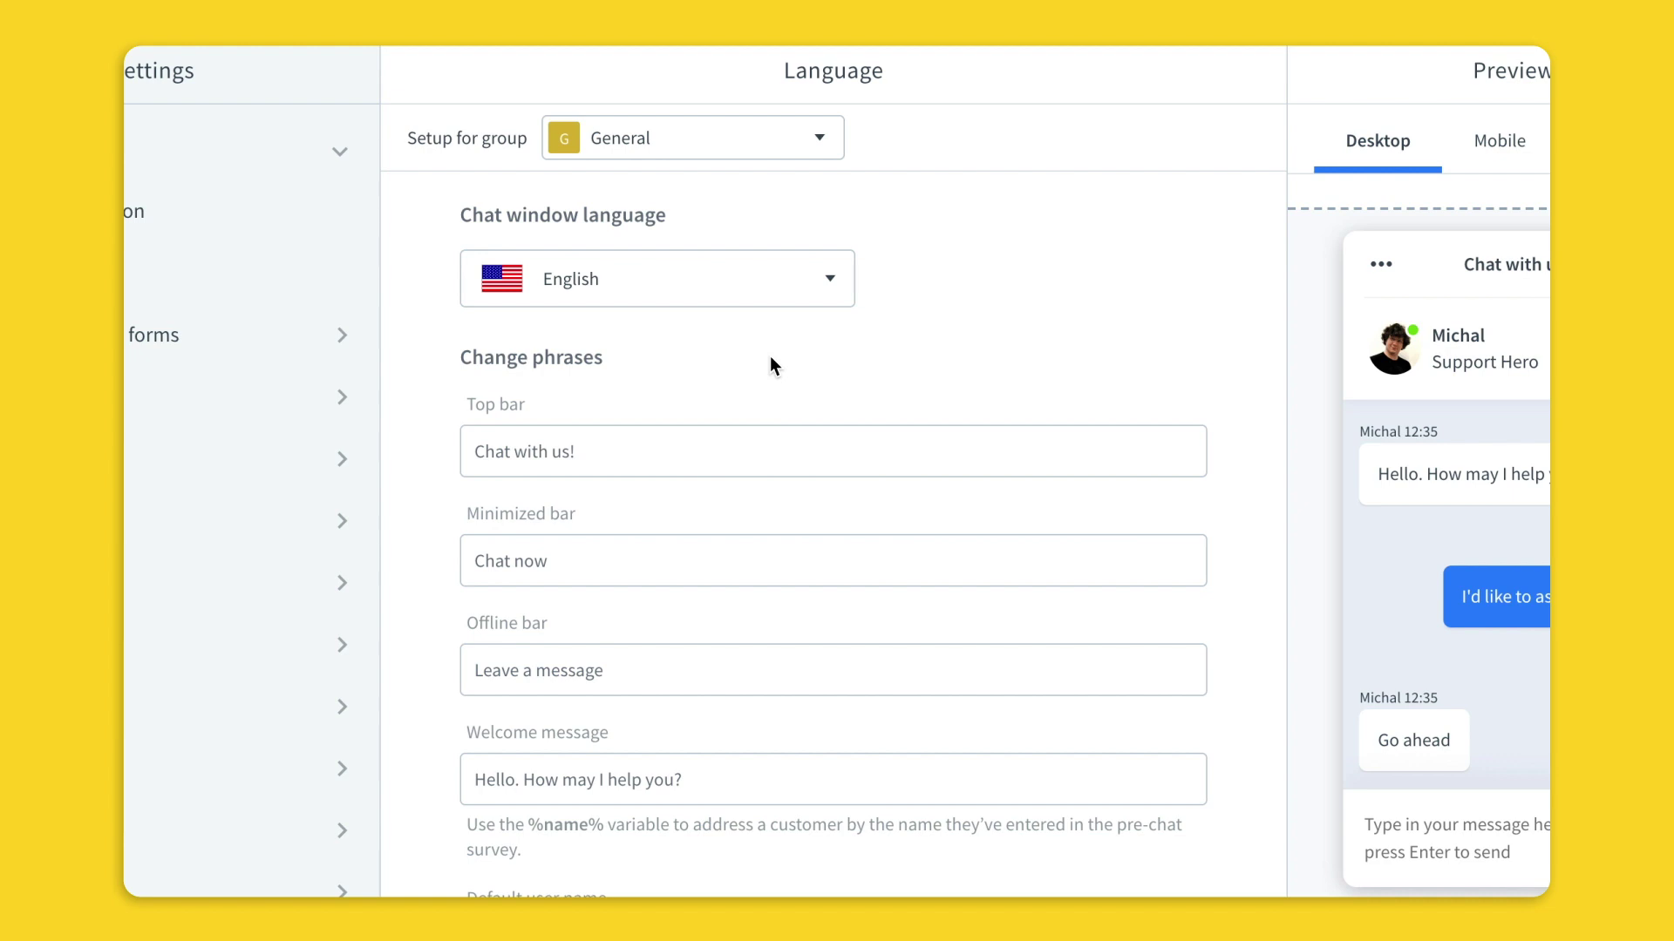
pyautogui.scroll(-5, 771, 356)
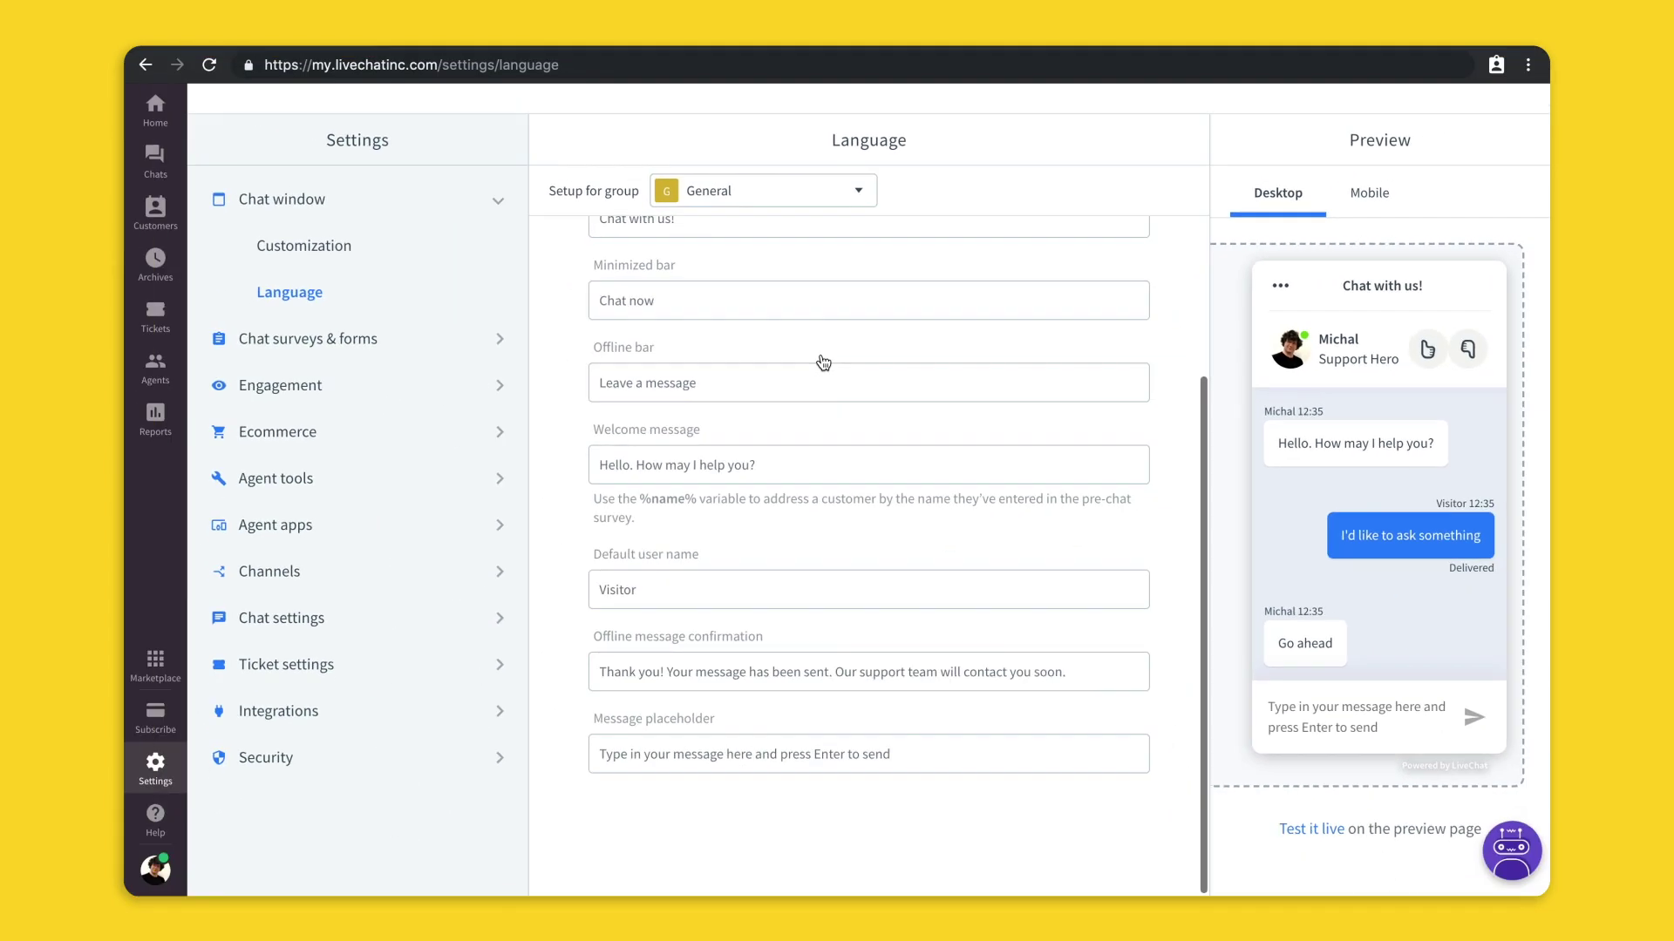
pyautogui.scroll(2, 821, 363)
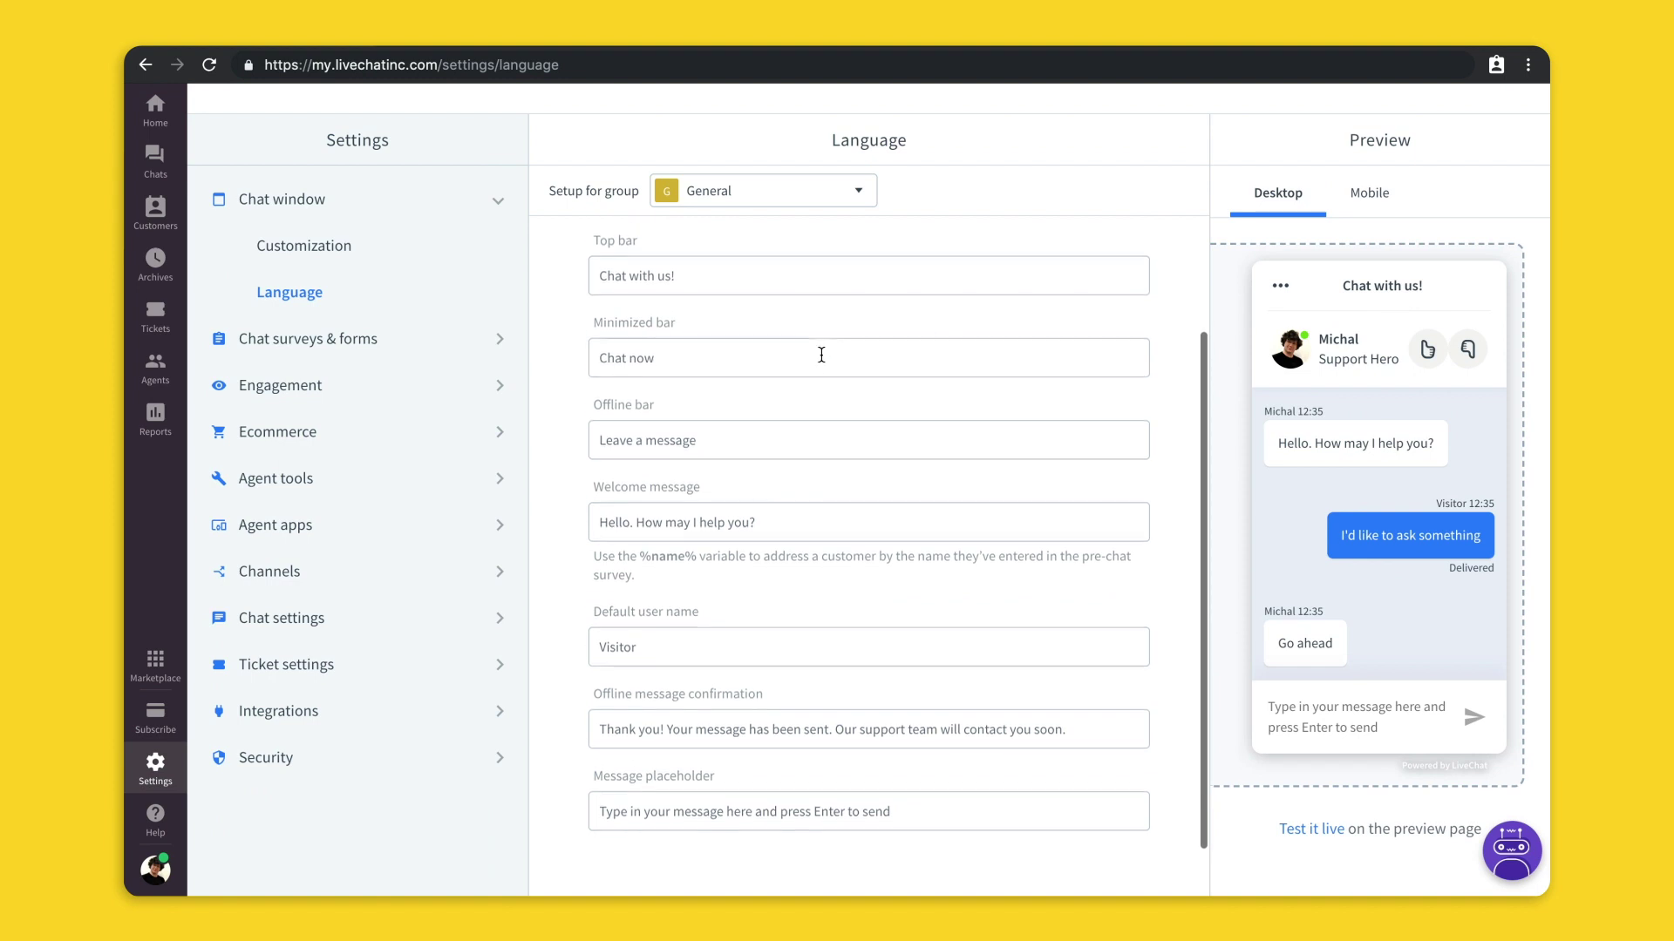
pyautogui.scroll(1, 822, 359)
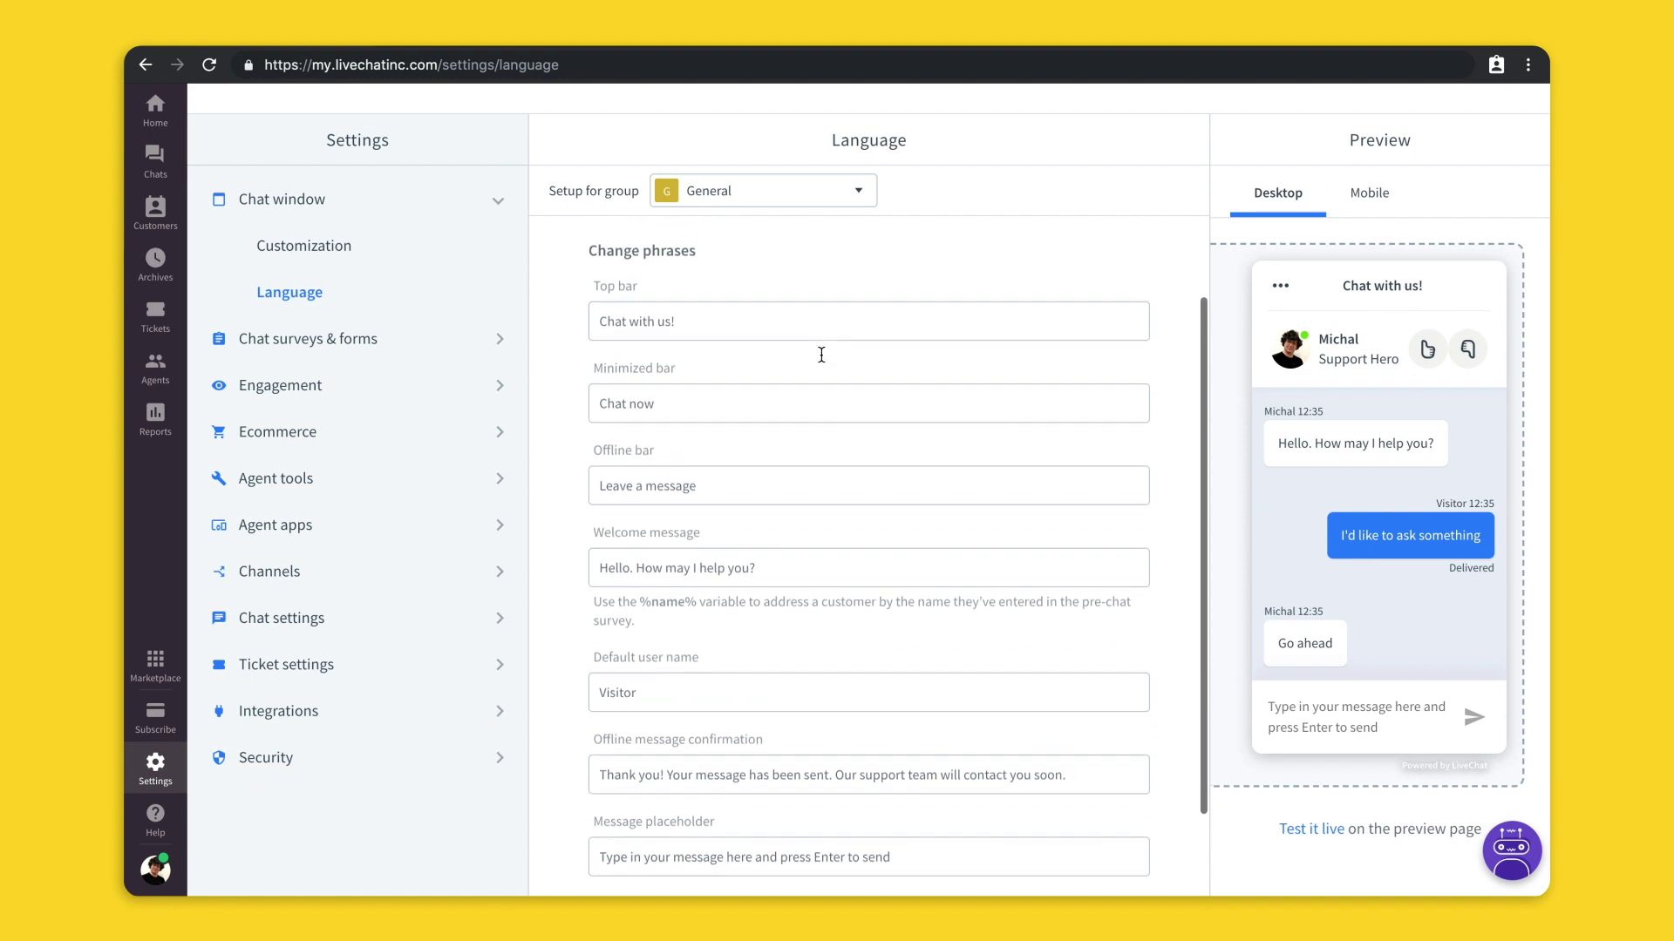
pyautogui.click(335, 338)
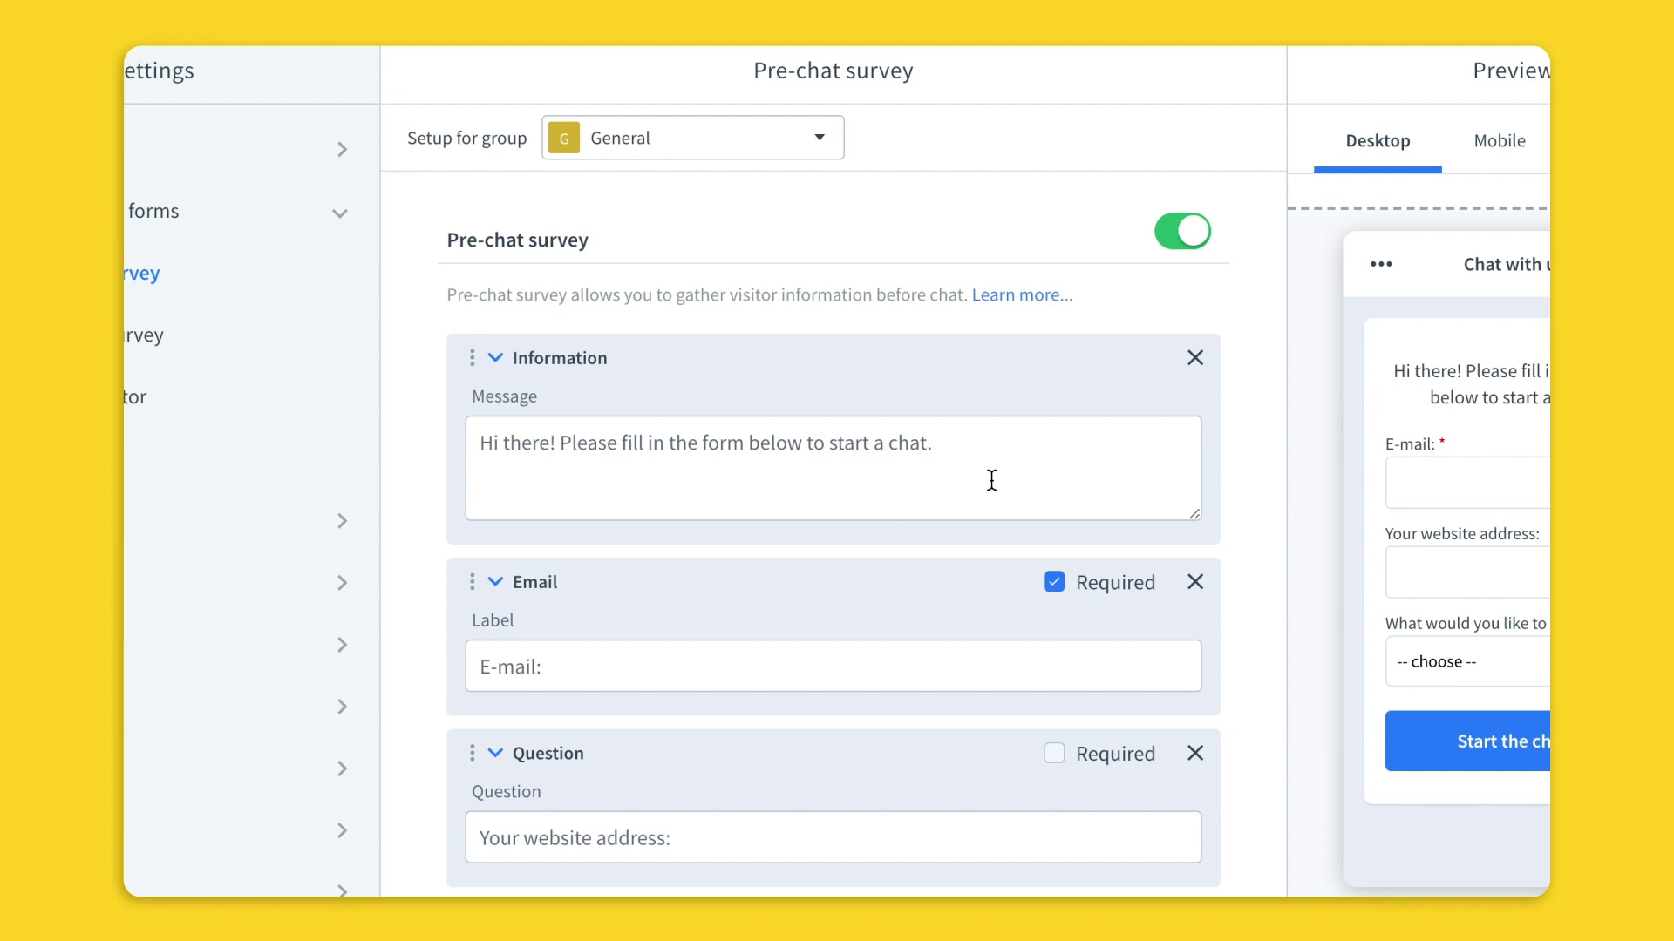
pyautogui.scroll(-3, 991, 480)
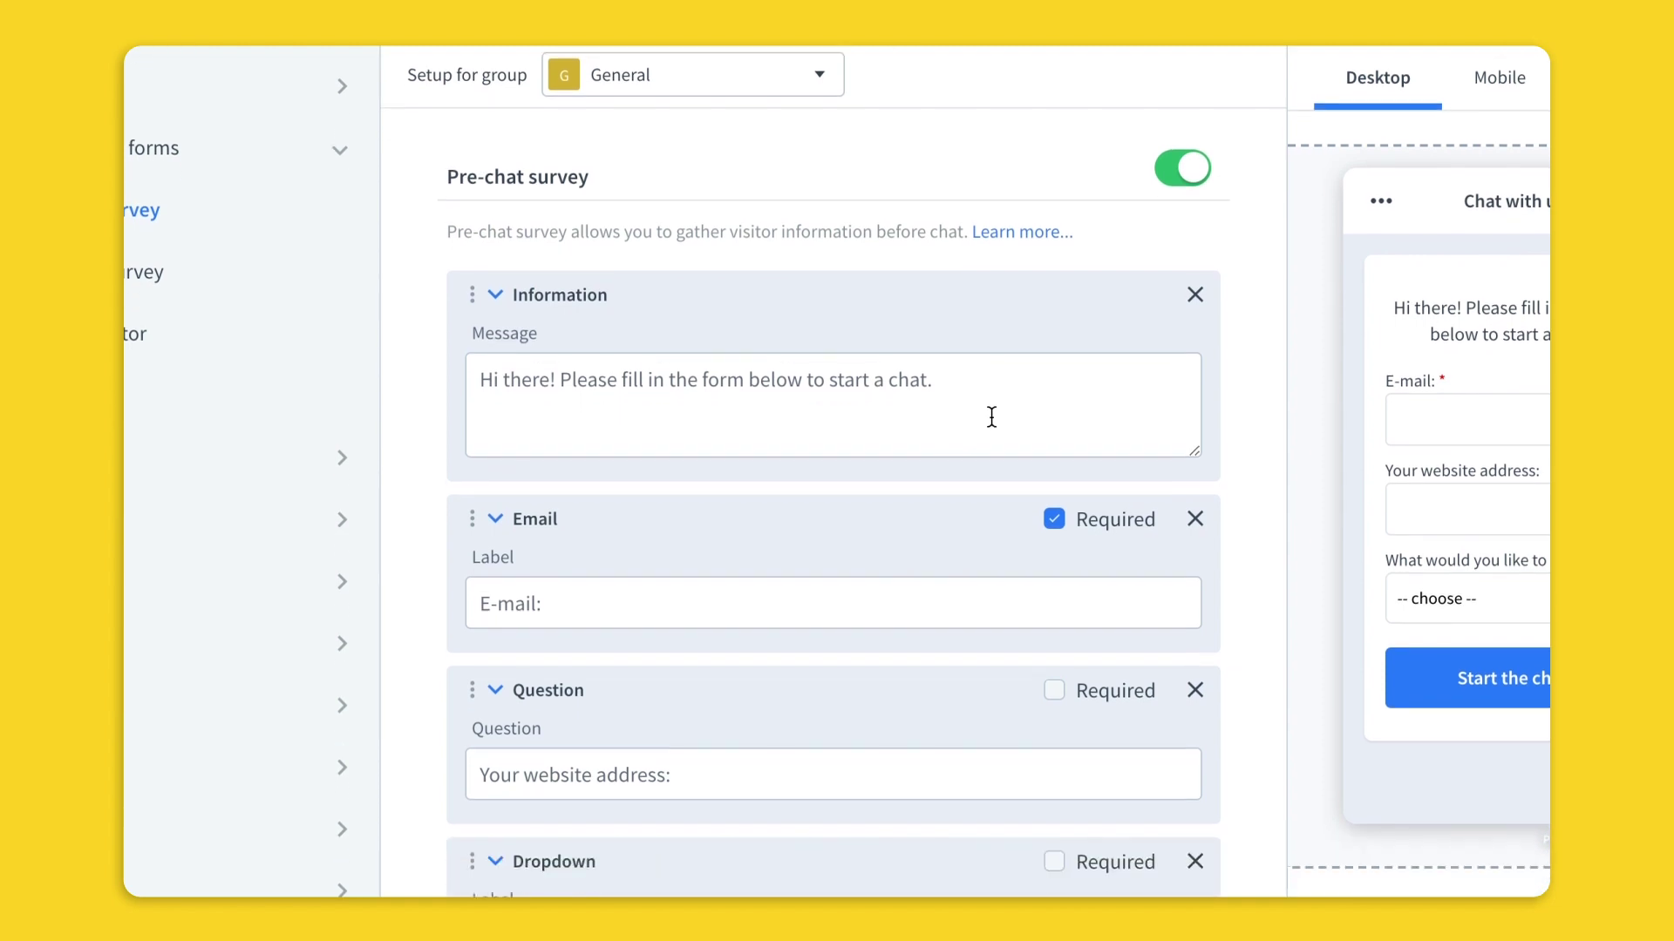
pyautogui.scroll(-1, 991, 301)
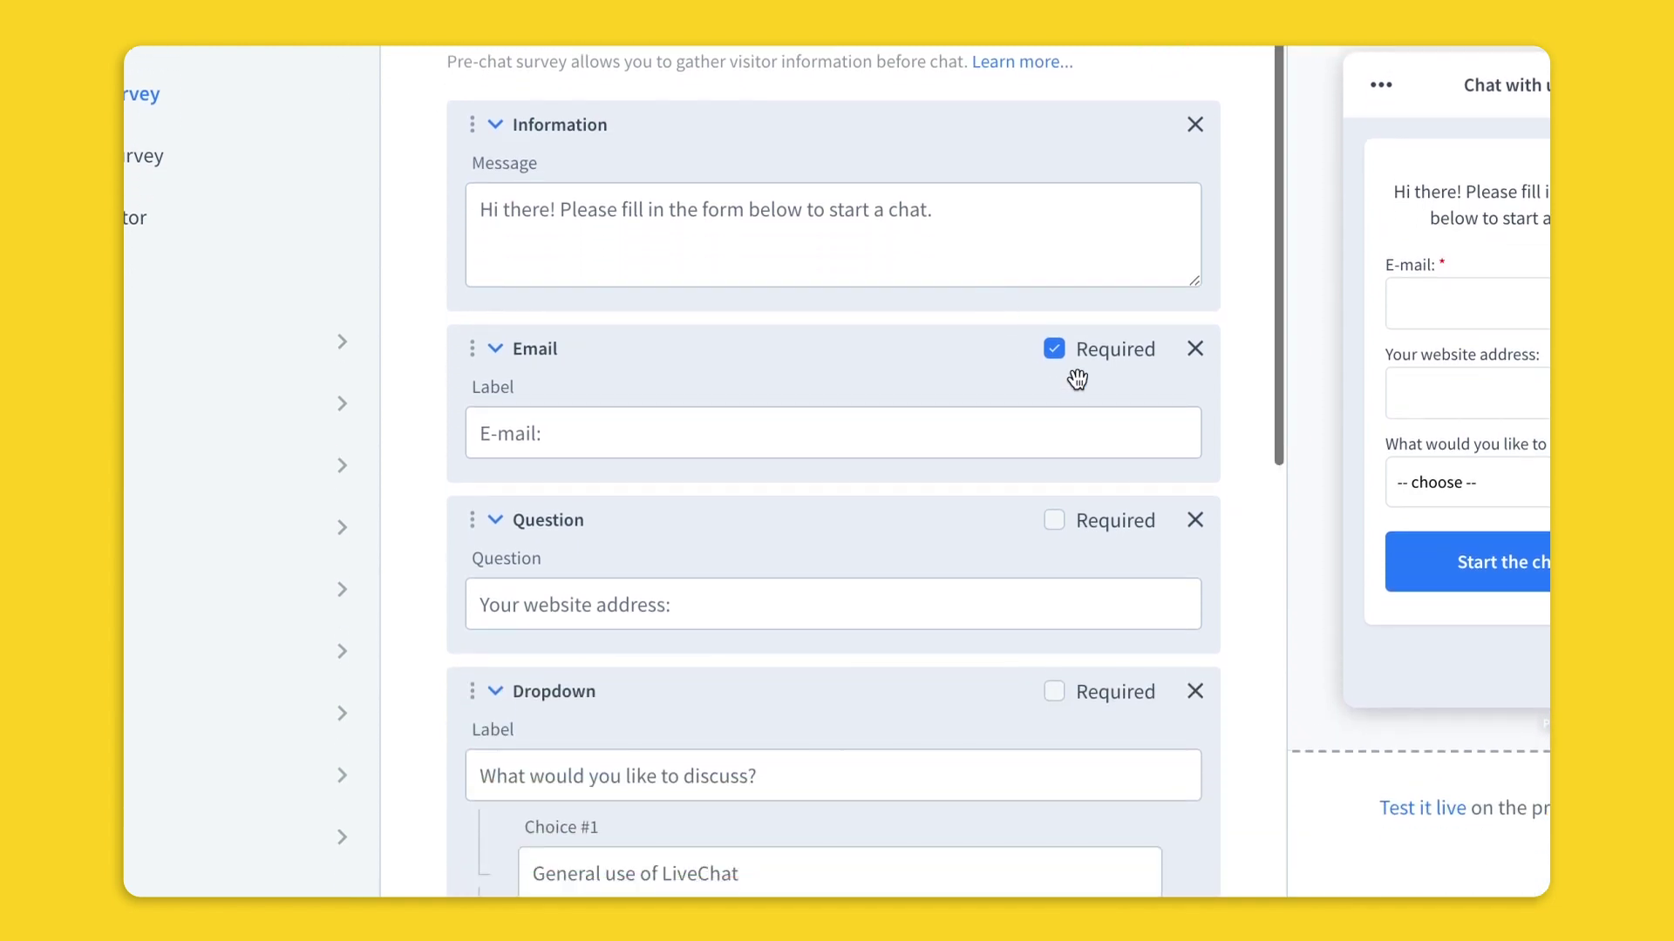
pyautogui.click(1195, 520)
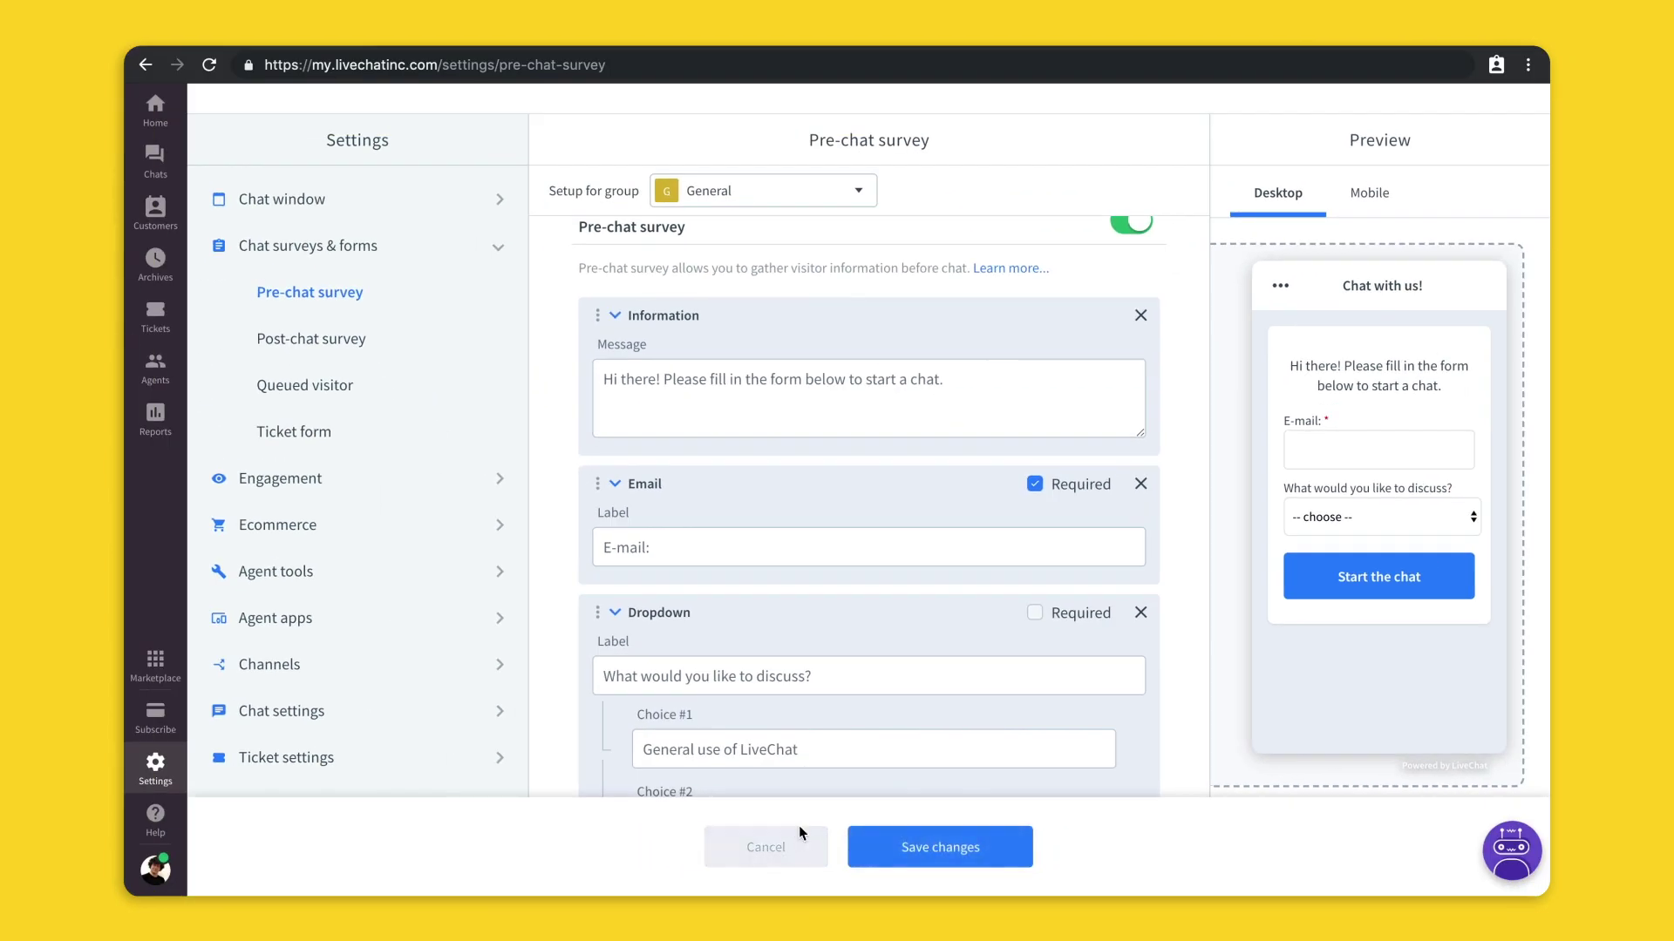
pyautogui.click(708, 834)
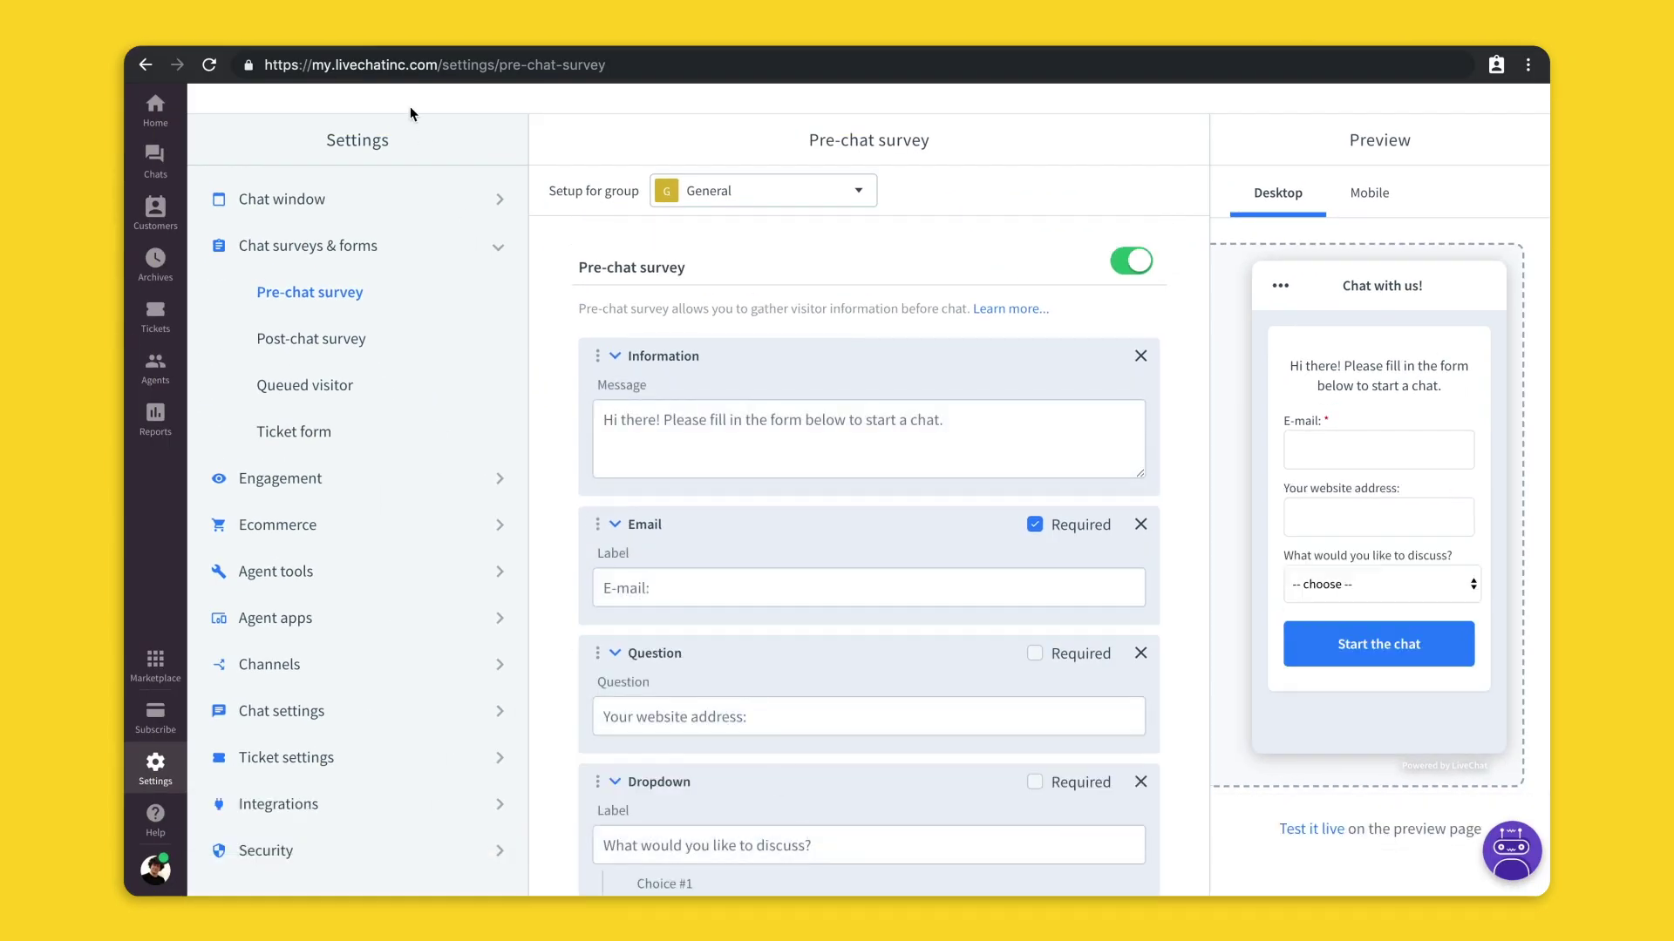
# - Review the Post-chat survey, then view the Ticket form with required Name, Email, Message fields
pyautogui.click(345, 339)
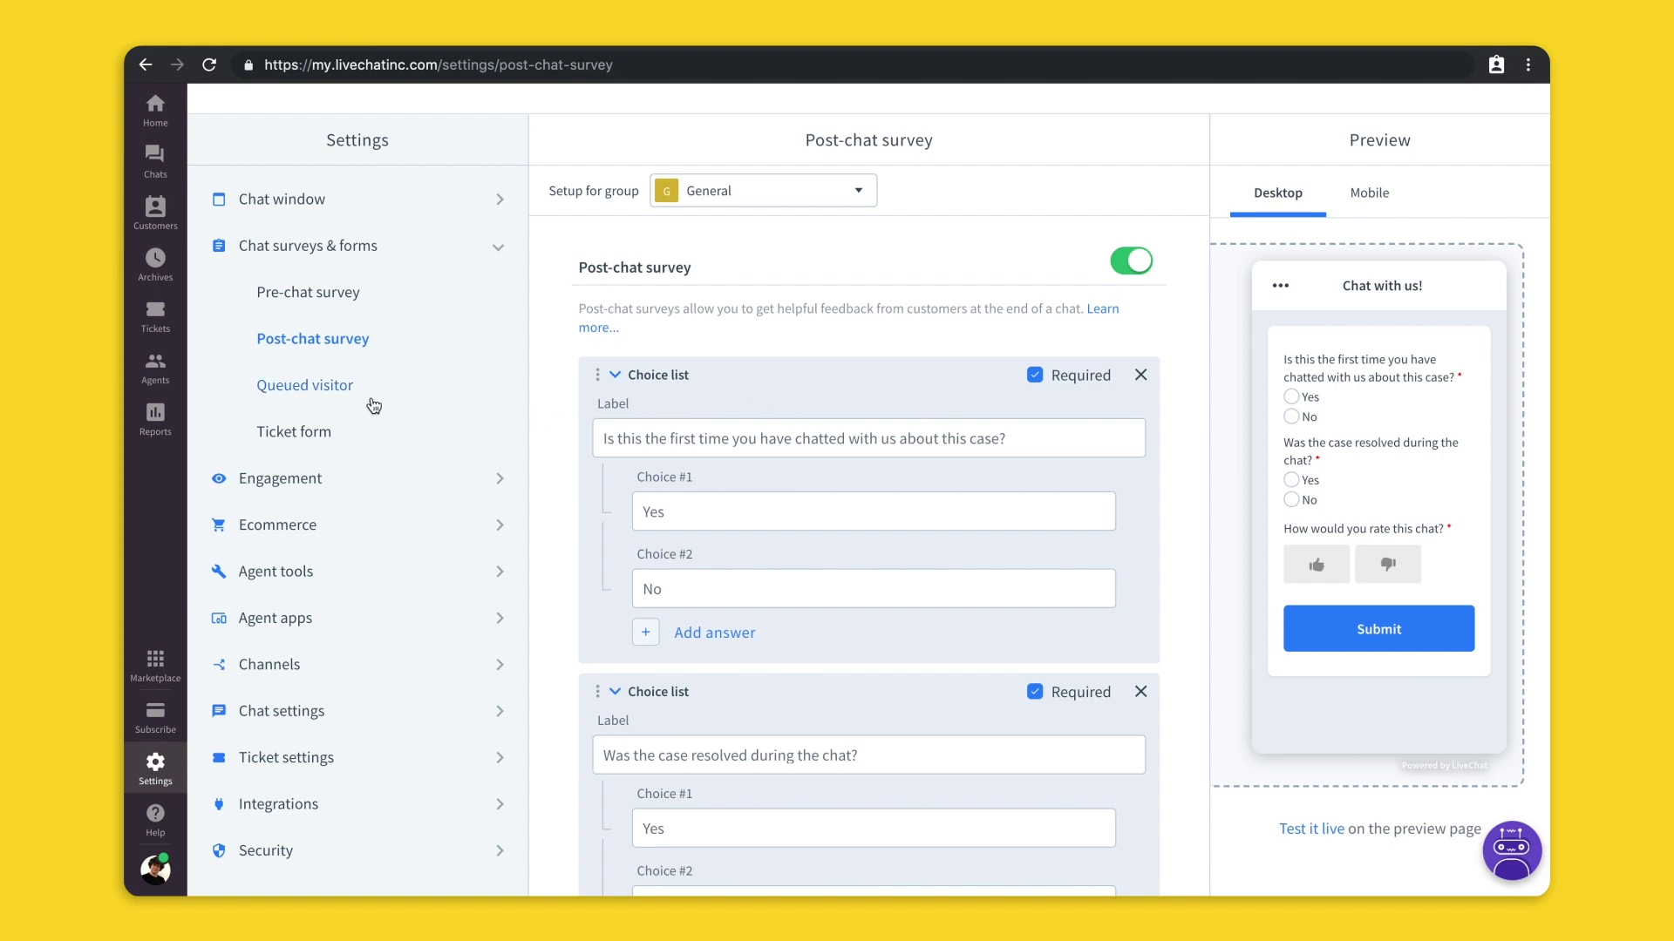
pyautogui.click(309, 433)
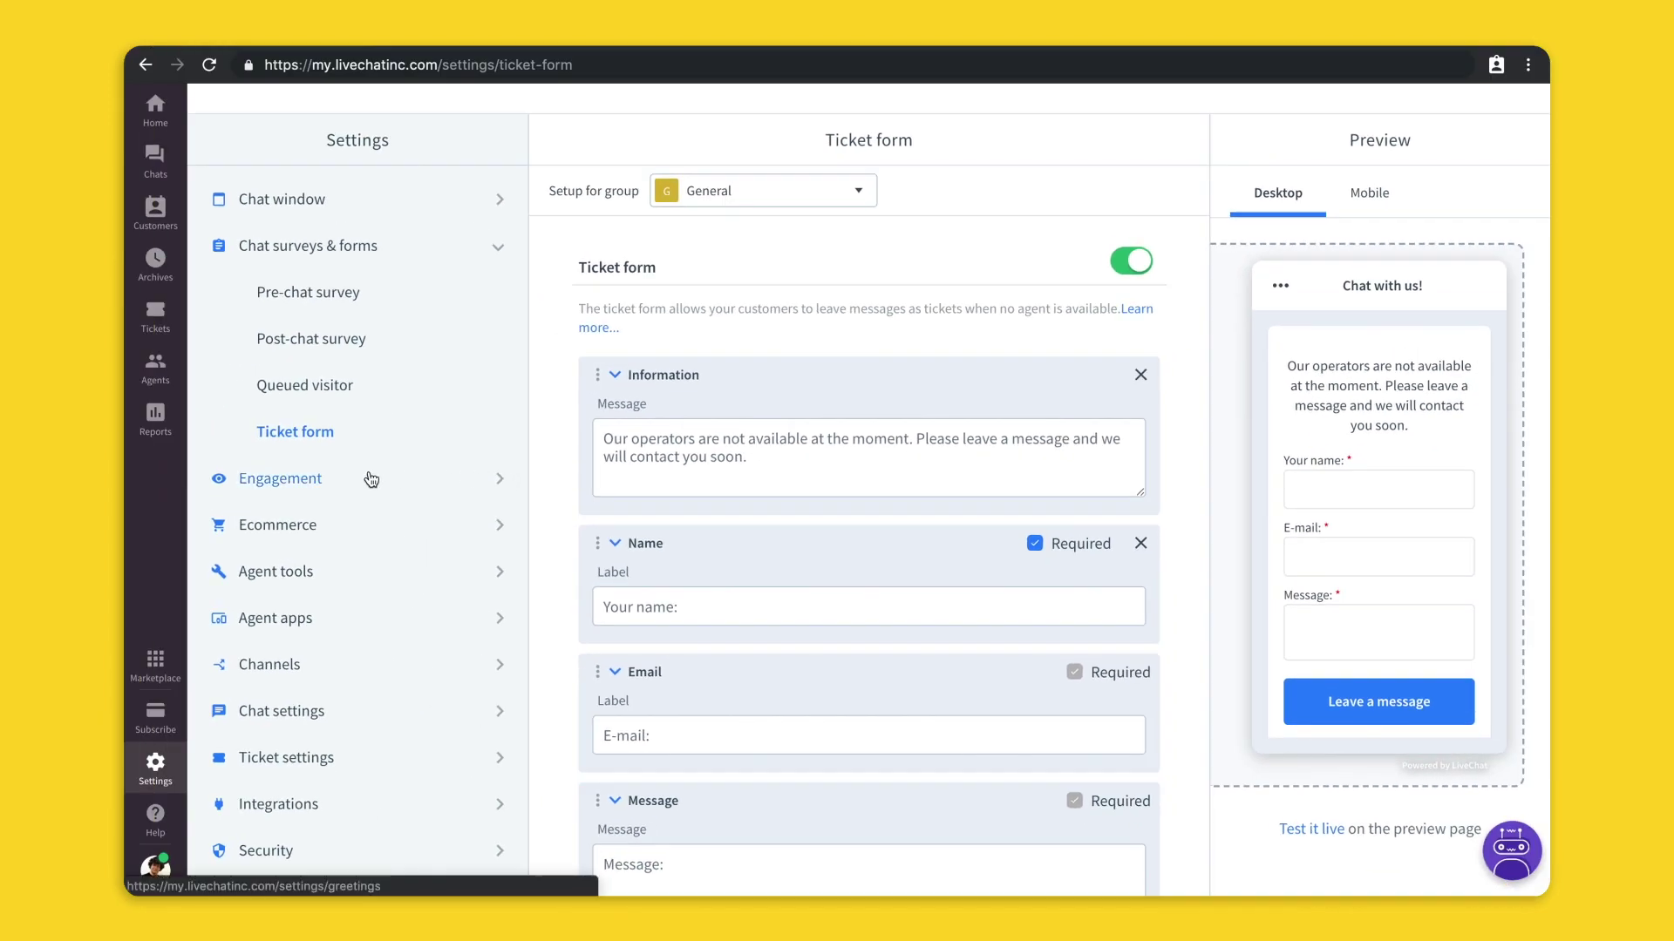
# - Draft a specific-pages greeting 'Hello, how may I help you?', then cancel it
pyautogui.click(370, 478)
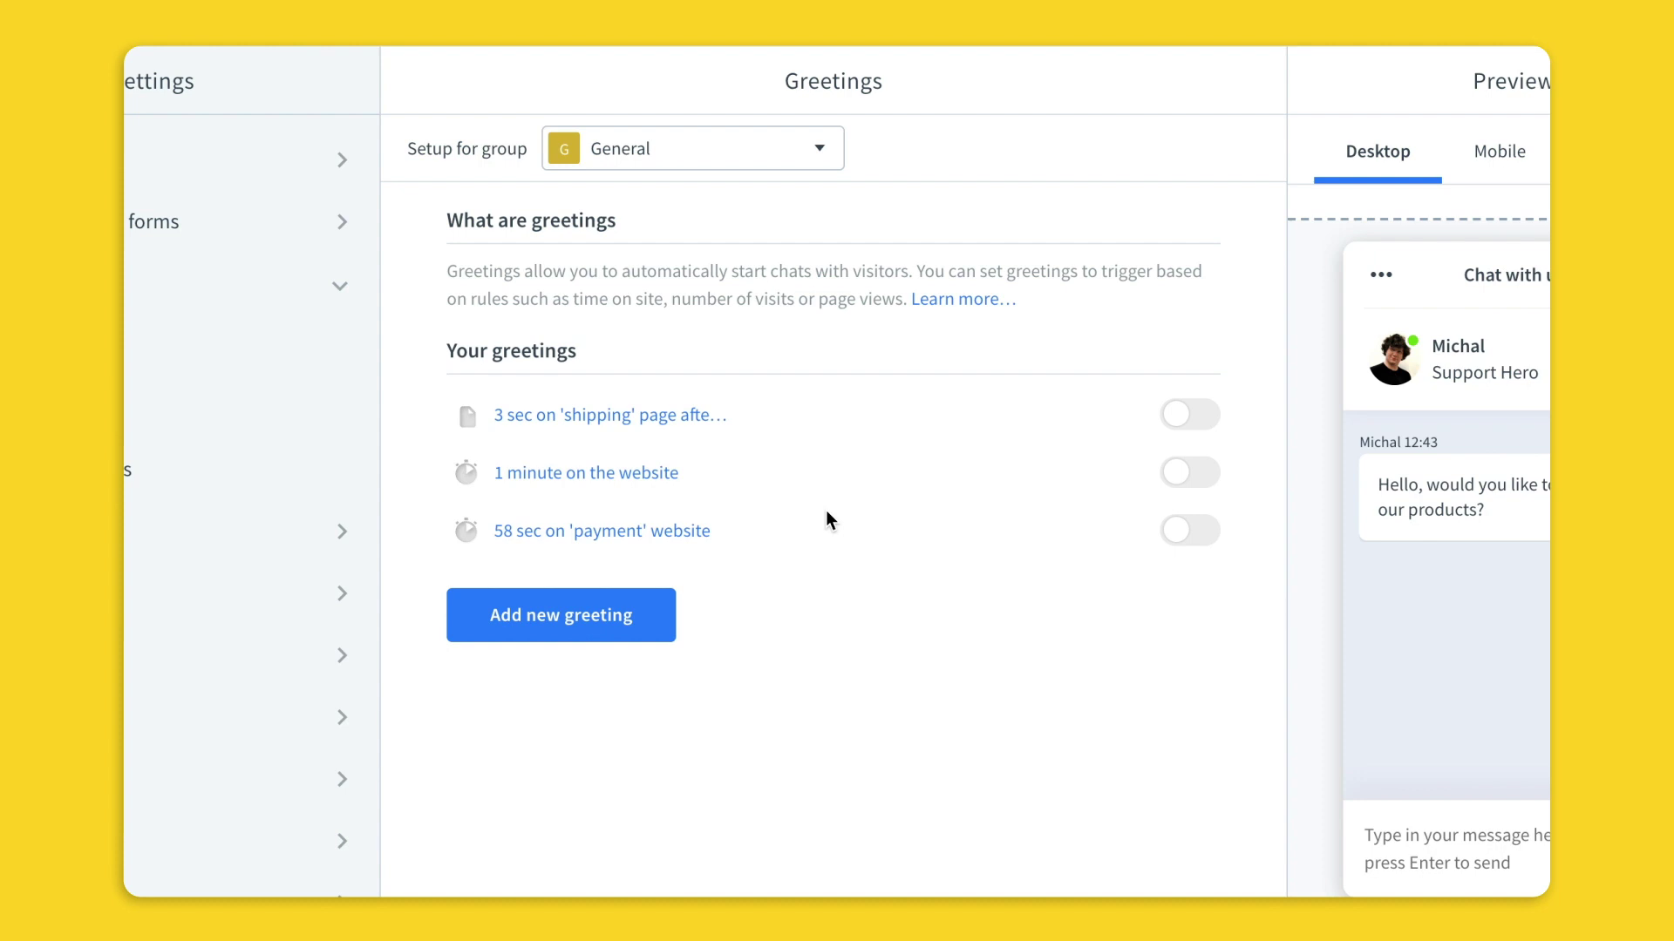
pyautogui.click(550, 625)
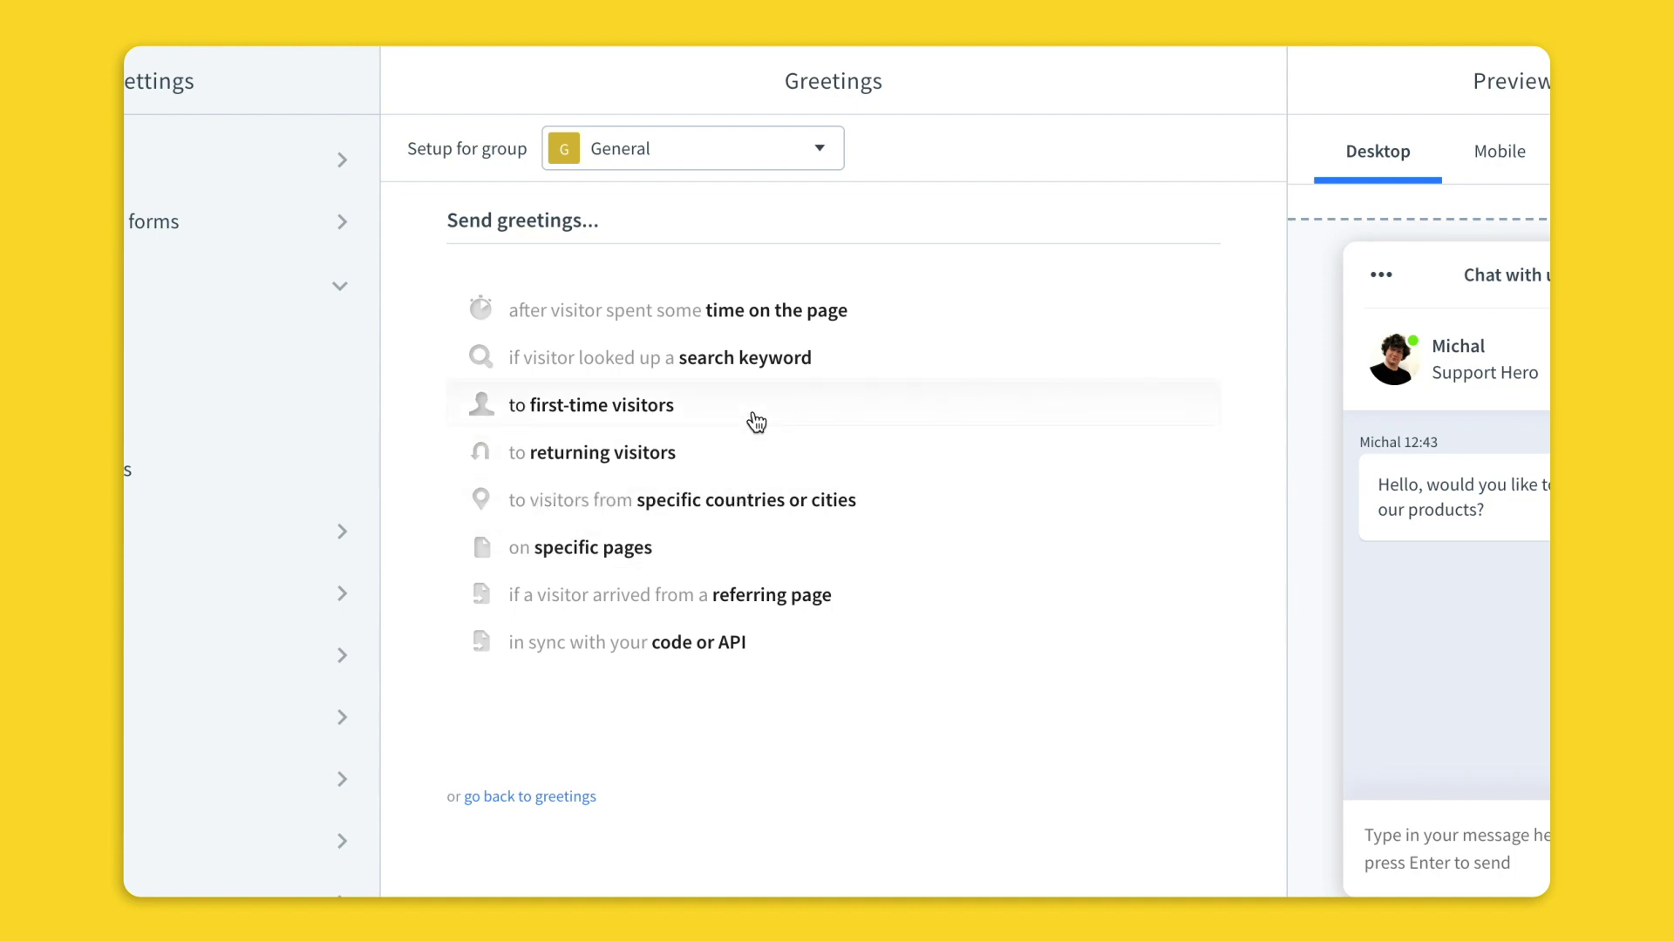
pyautogui.click(705, 554)
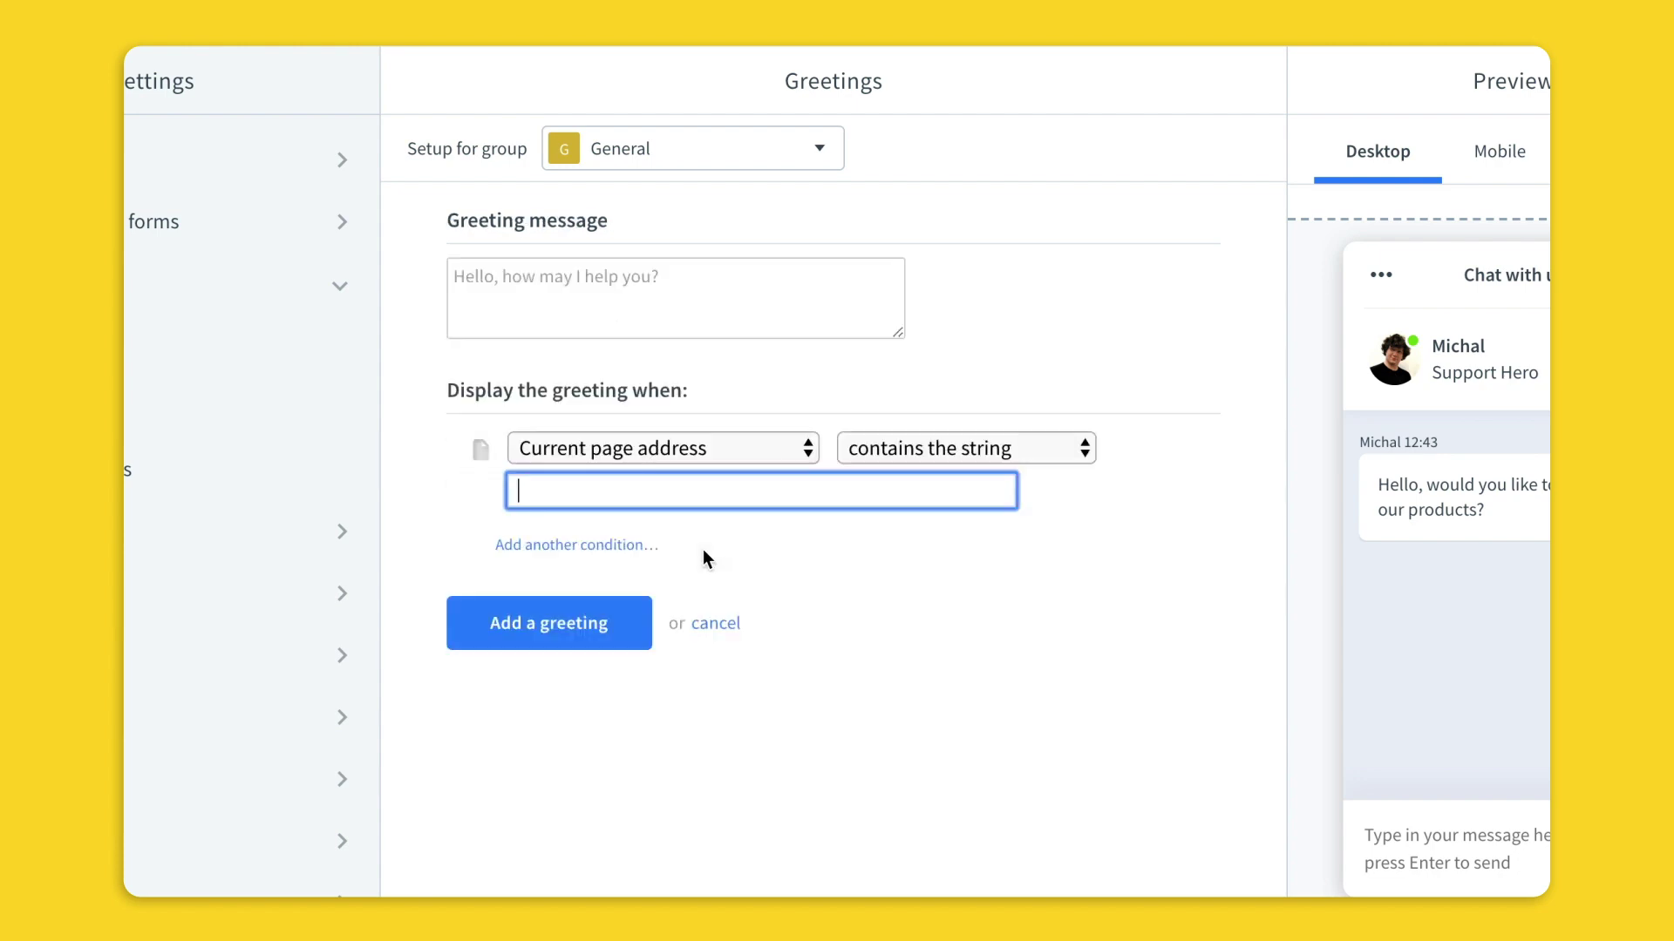
pyautogui.click(788, 289)
pyautogui.write('Hello, how may I help you?')
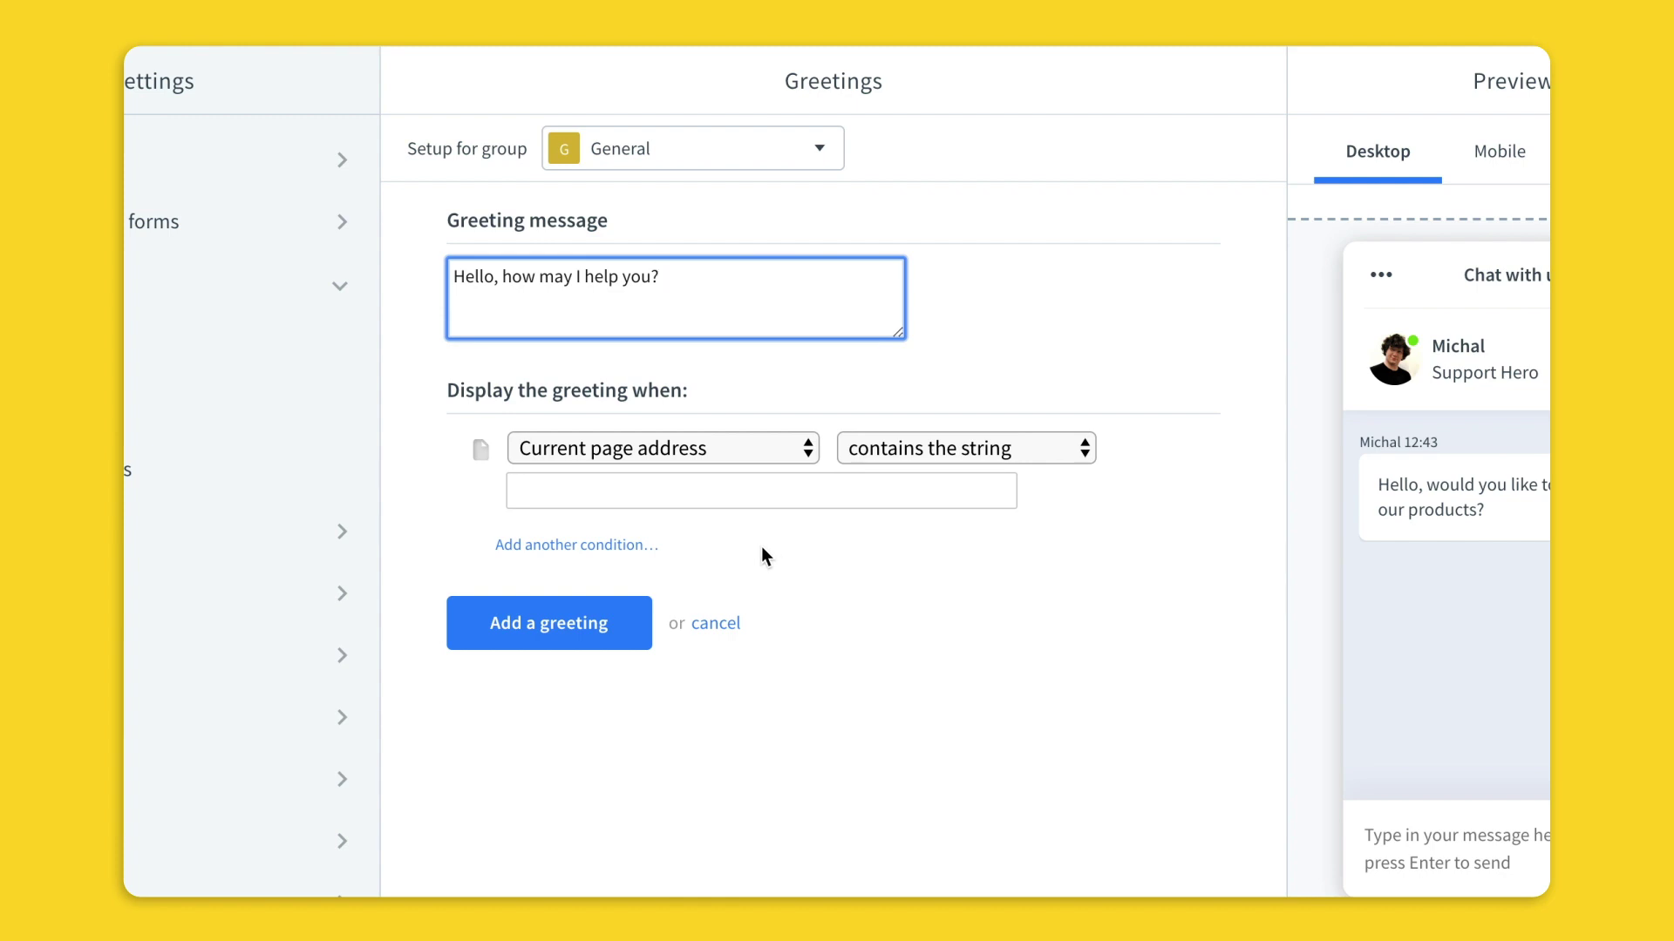
pyautogui.click(713, 623)
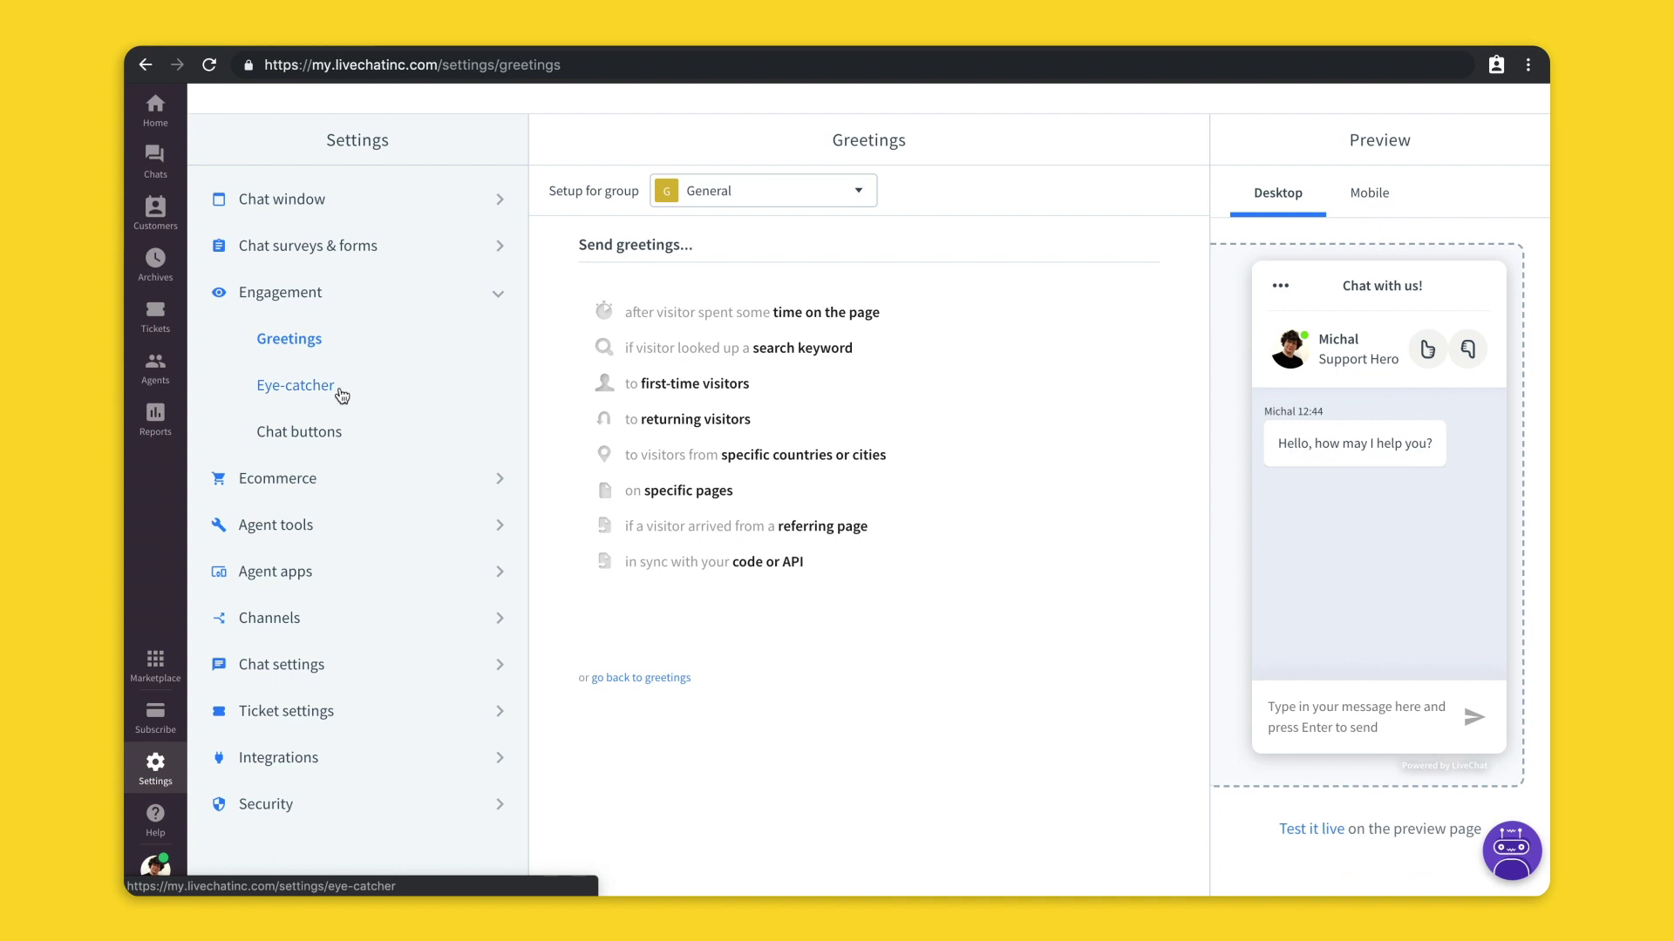
# - Open Engagement > Eye-catcher to view the enabled 'Need Help?' eye-catcher image
pyautogui.click(341, 395)
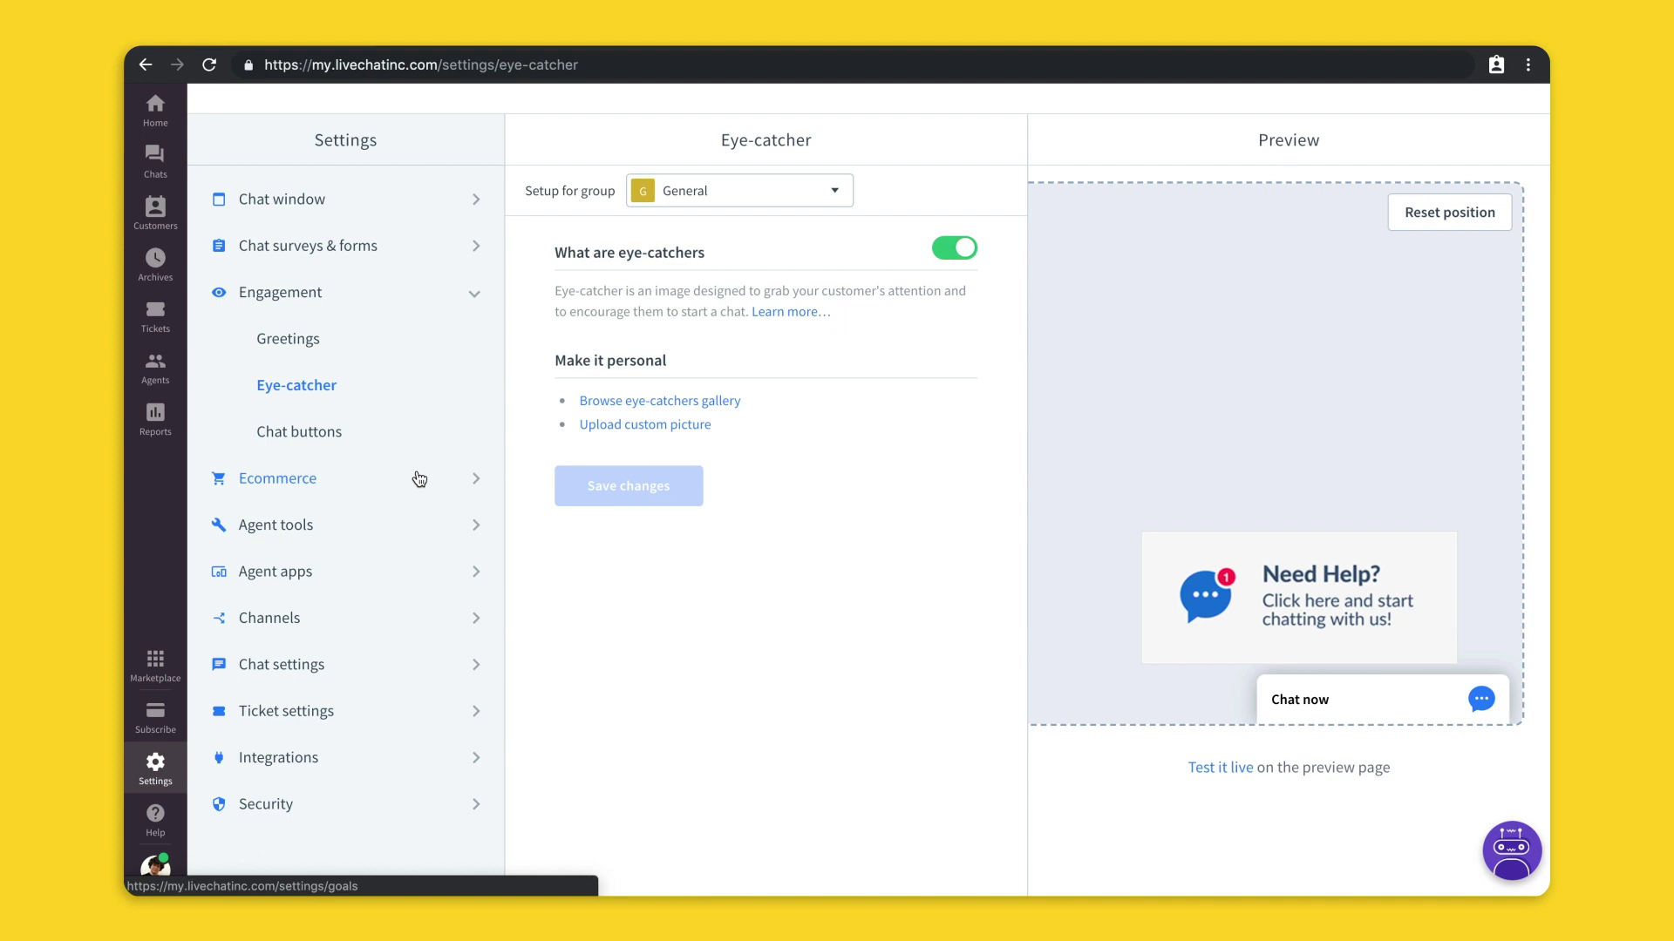
# - Open Ecommerce > Goals, start a new goal, then cancel it without adding
pyautogui.click(419, 479)
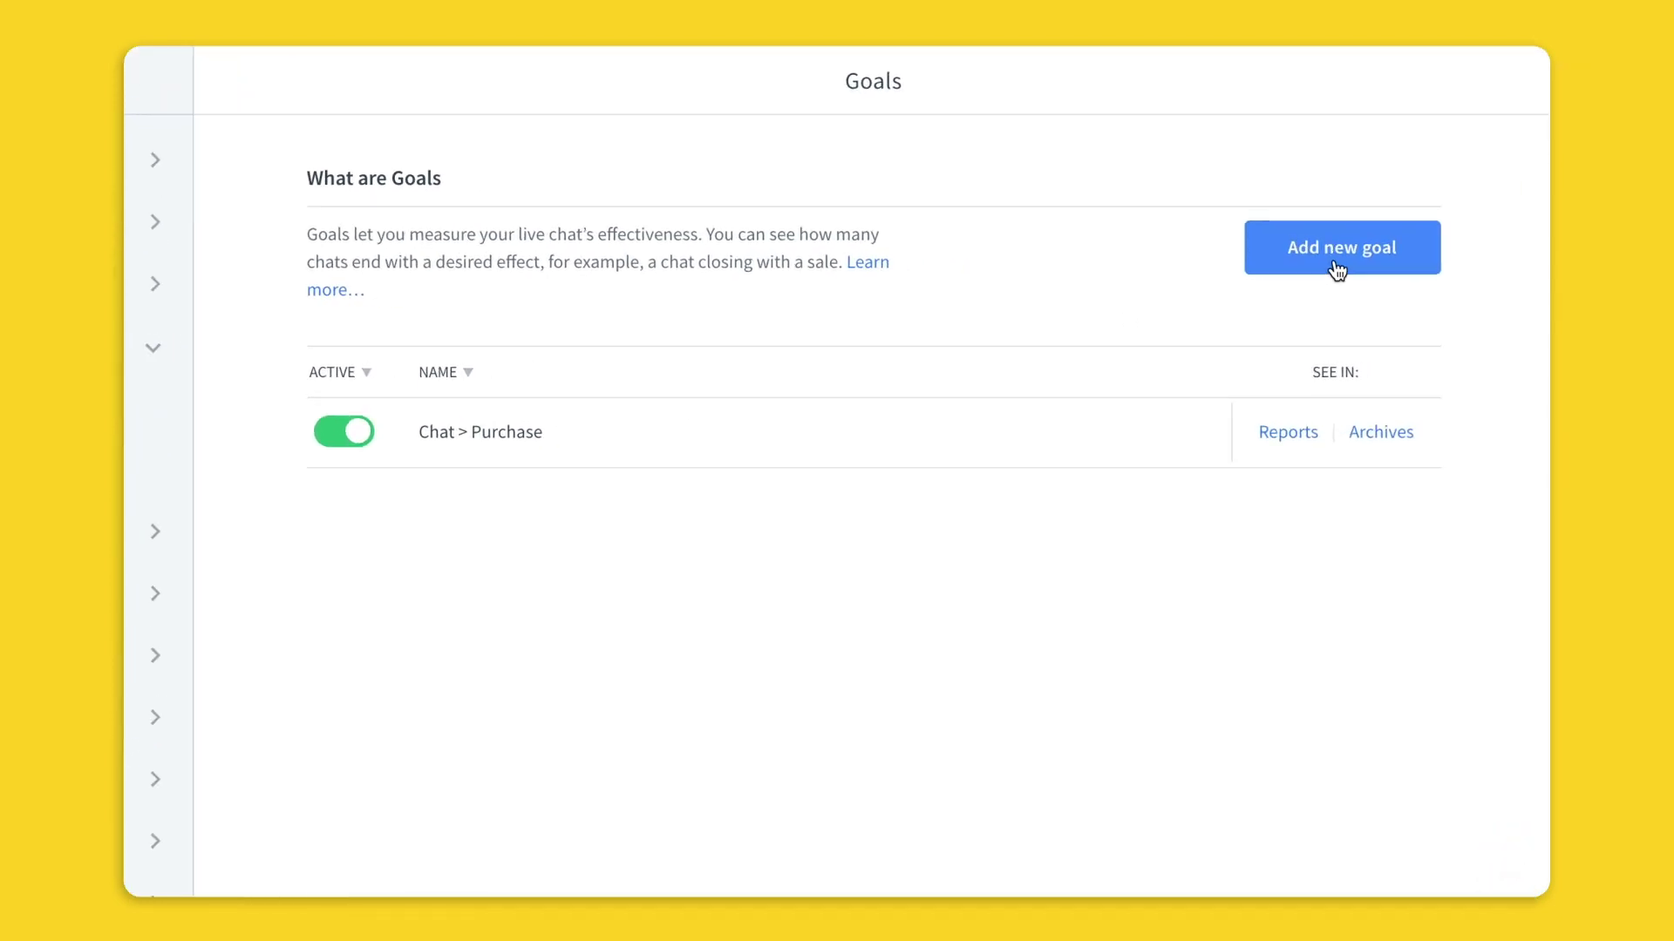
pyautogui.click(1336, 265)
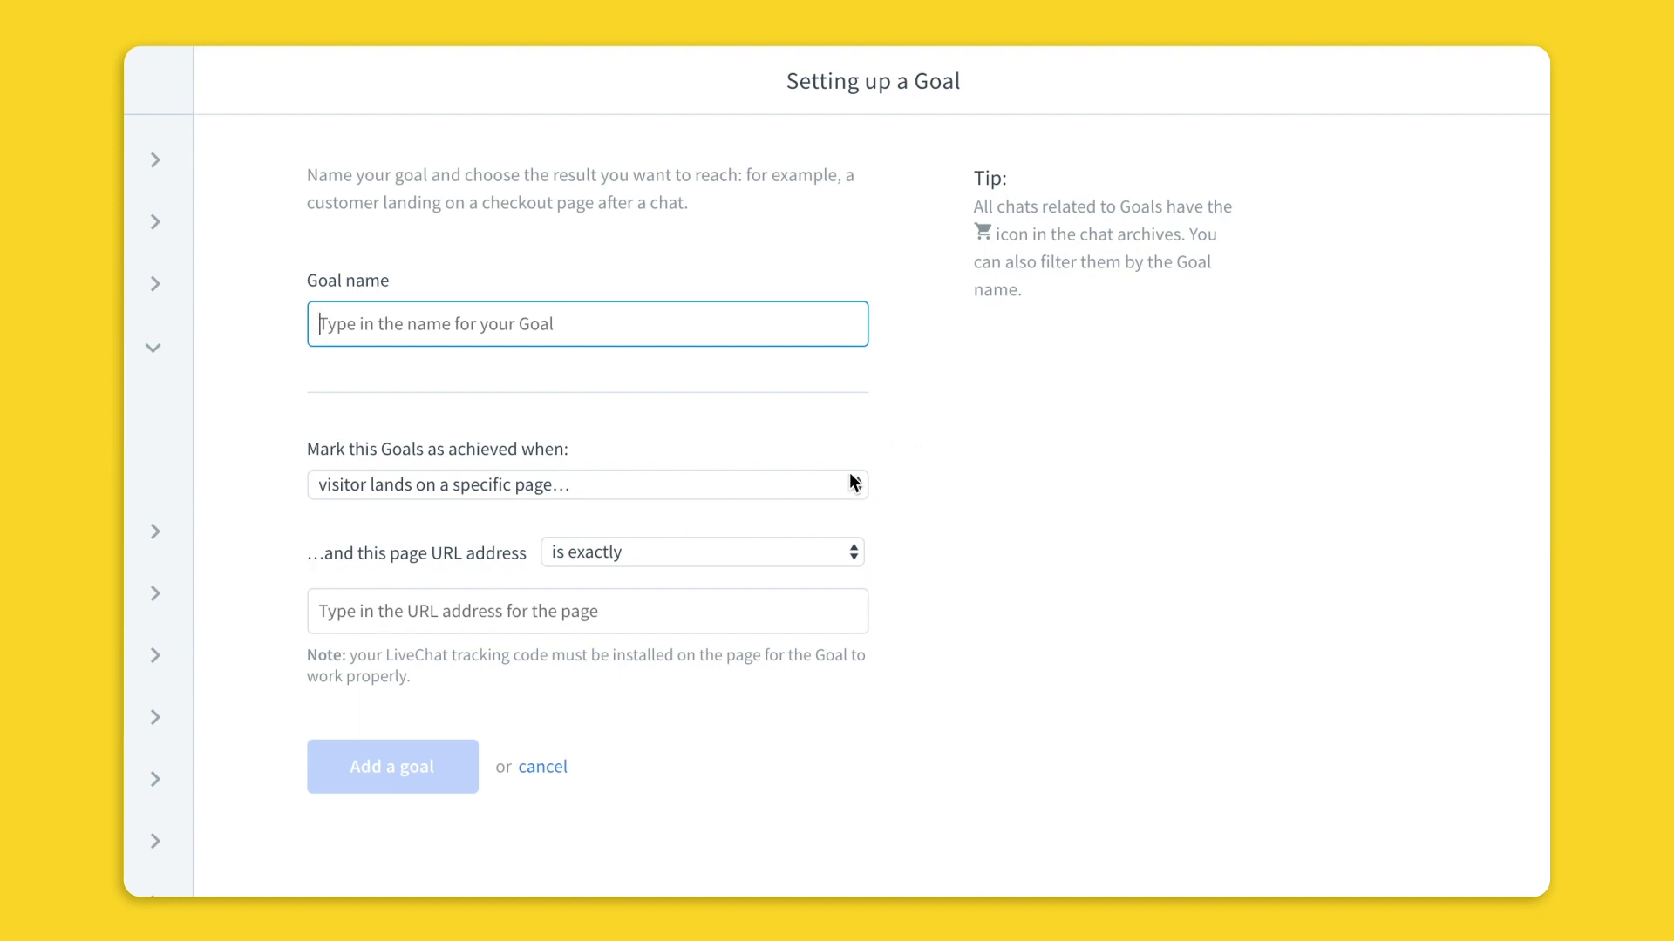
pyautogui.click(554, 769)
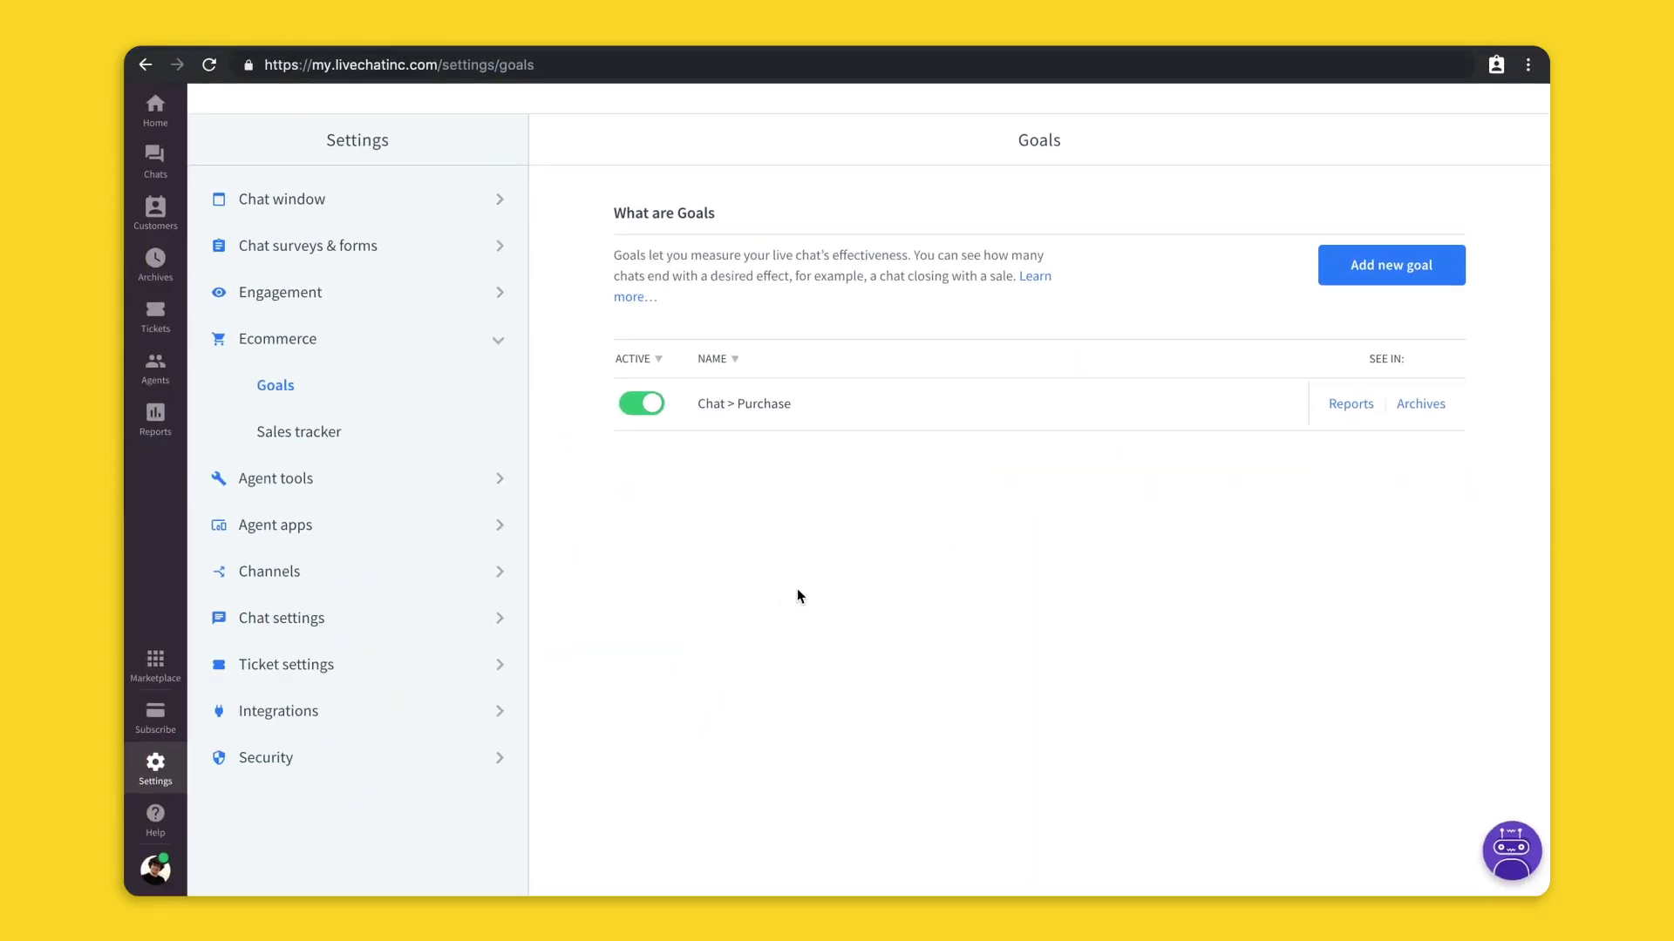
pyautogui.moveTo(829, 427)
# - Start adding a new sales tracker, then cancel, leaving only Sales Tracker 1
pyautogui.click(385, 436)
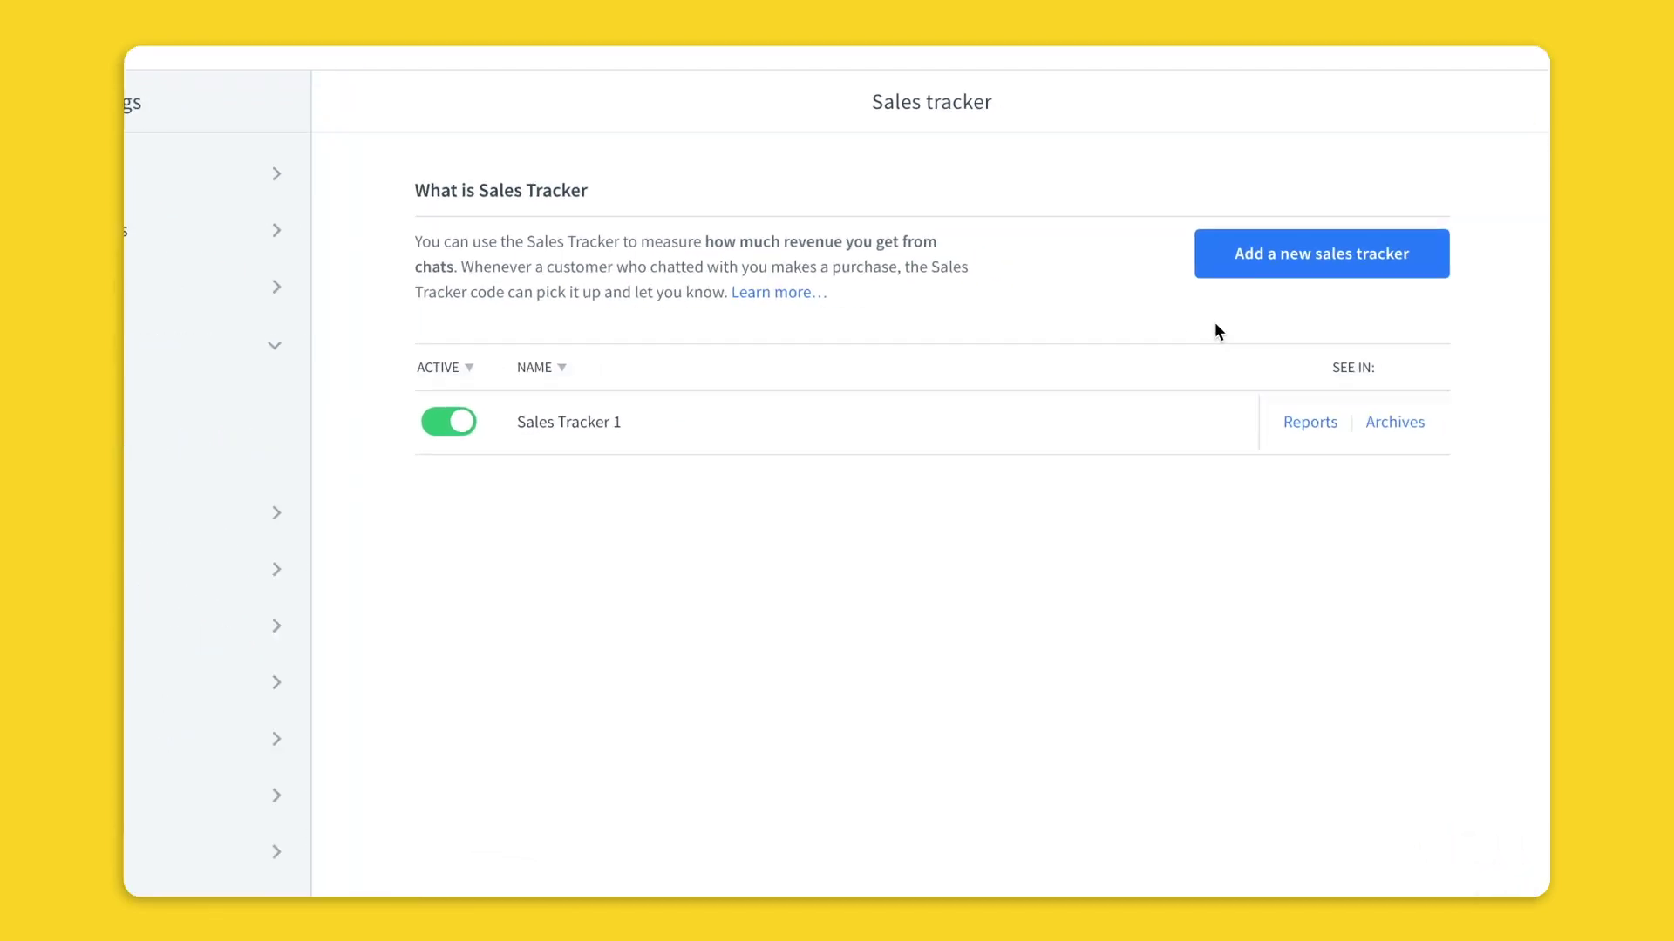
pyautogui.click(1251, 273)
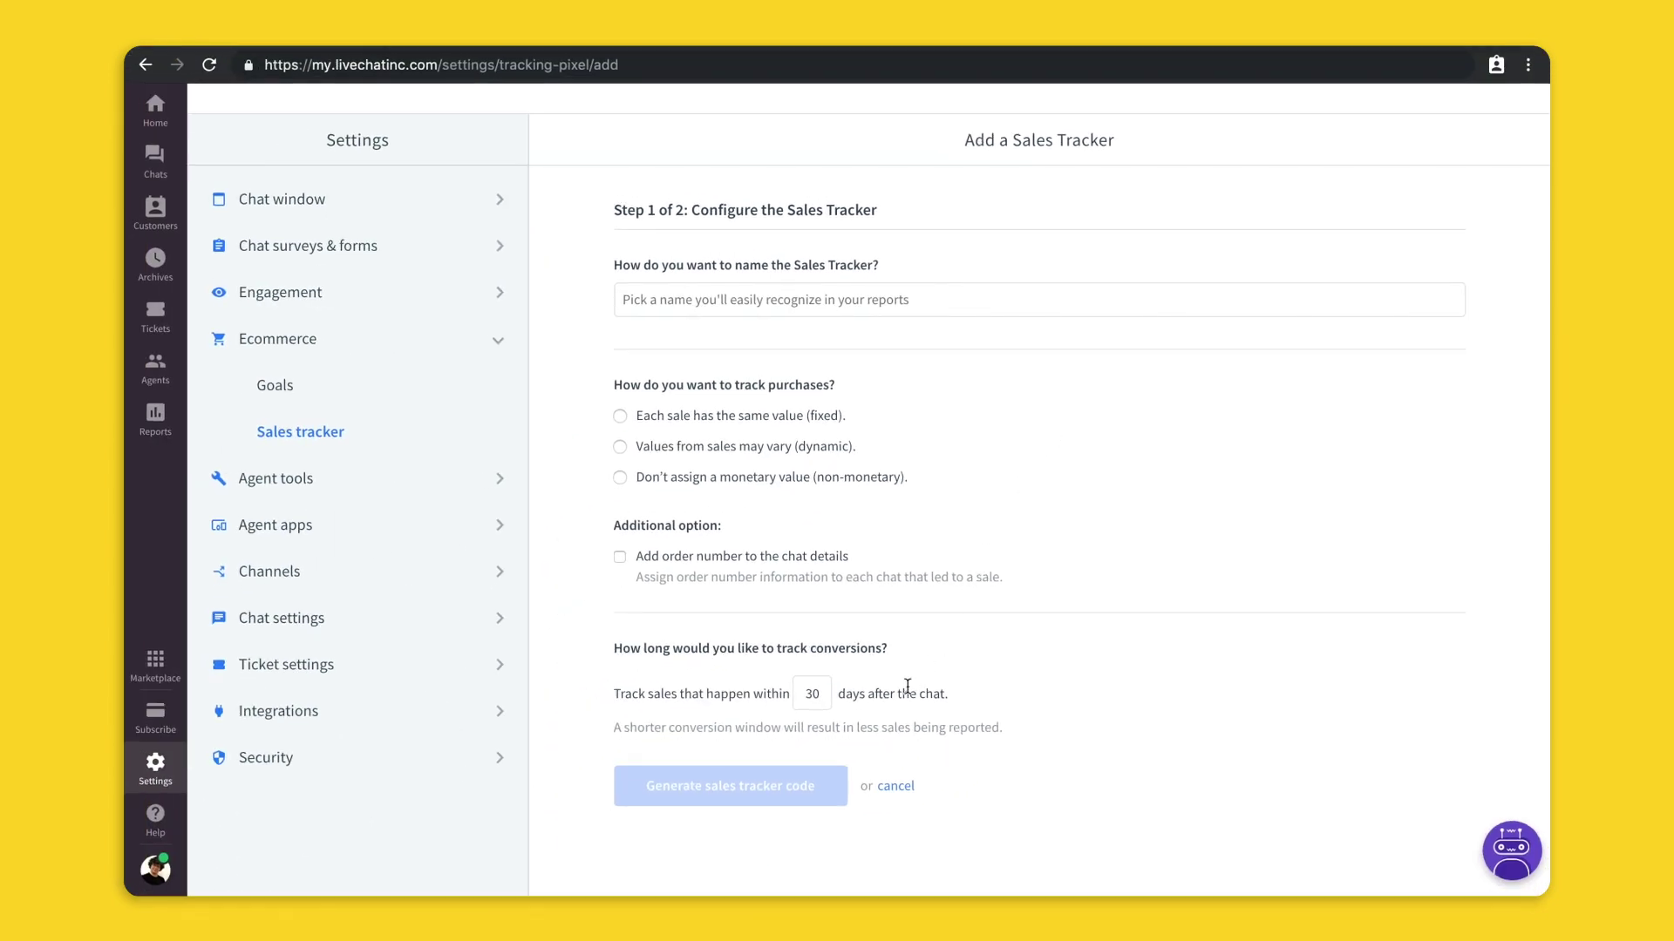
pyautogui.click(893, 785)
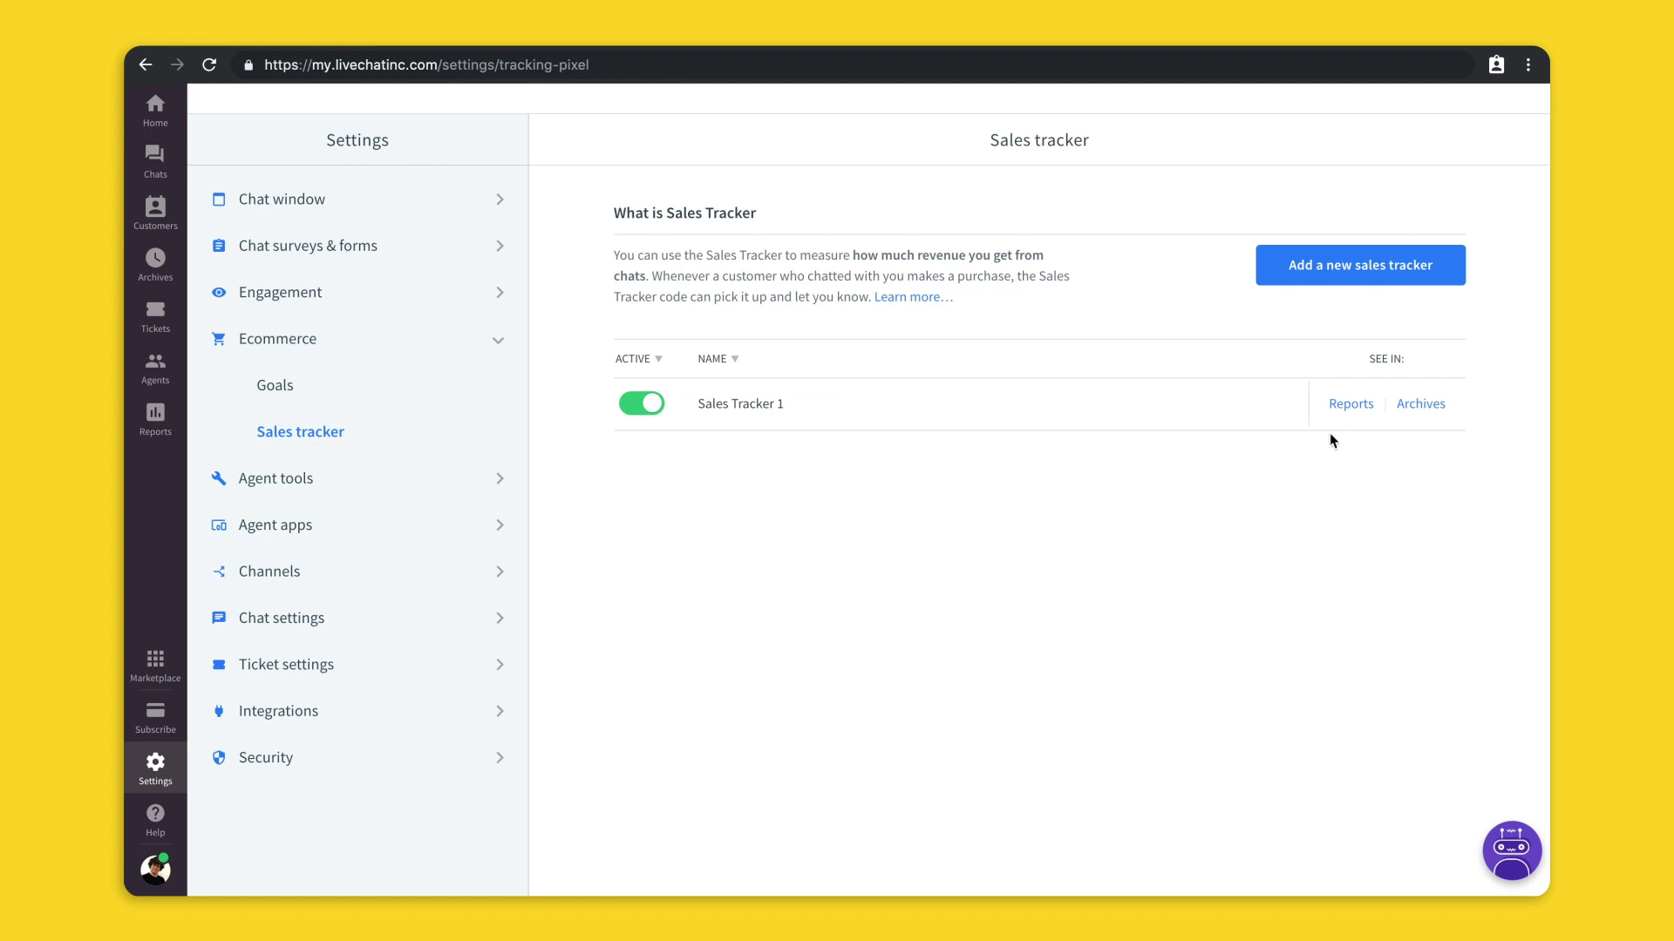